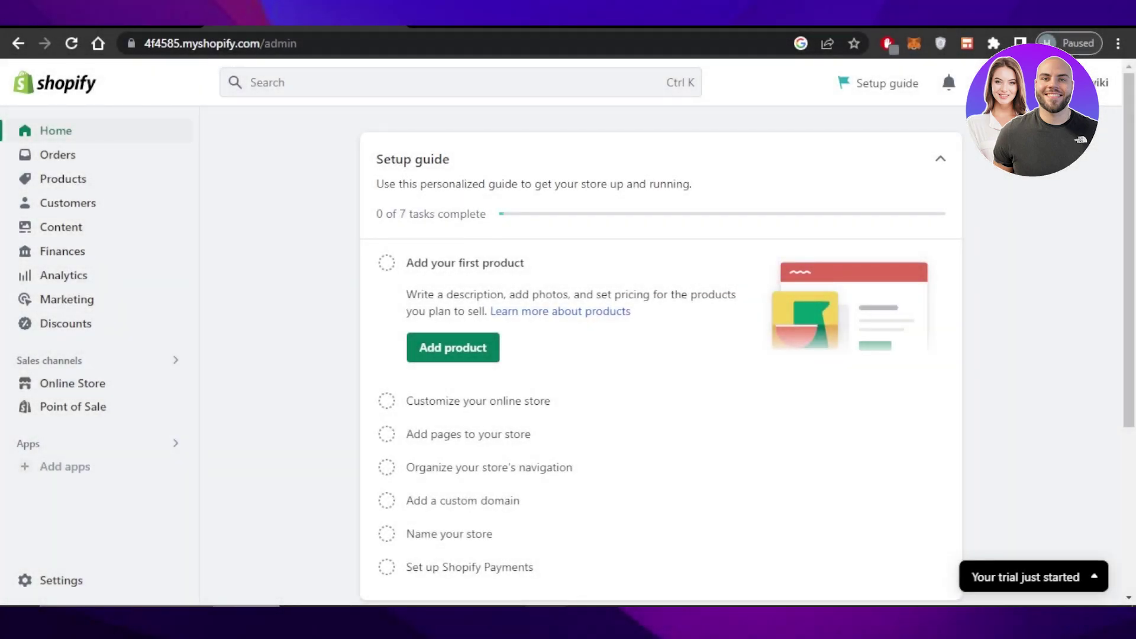
# Step: Switch between the Shopify admin tab and the wix.com tab, landing on the Wix homepage
pyautogui.hotkey('ctrl', 'Tab')
pyautogui.click(283, 28)
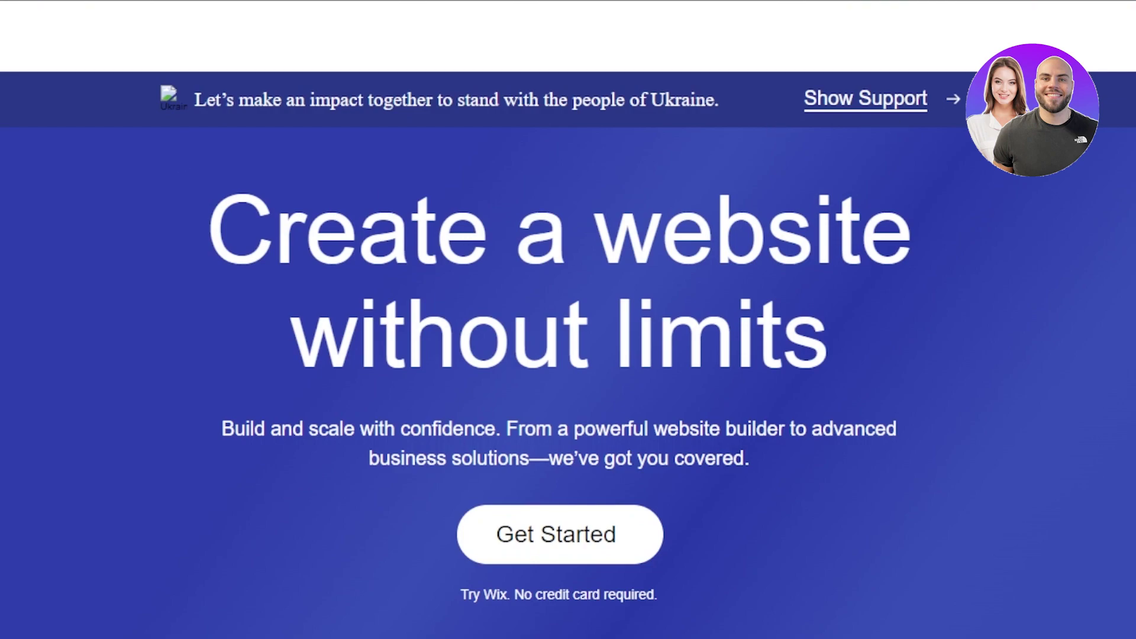
# Step: Scroll up and down through the 'Create a website without limits' Wix homepage
pyautogui.scroll(-10, 568, 320)
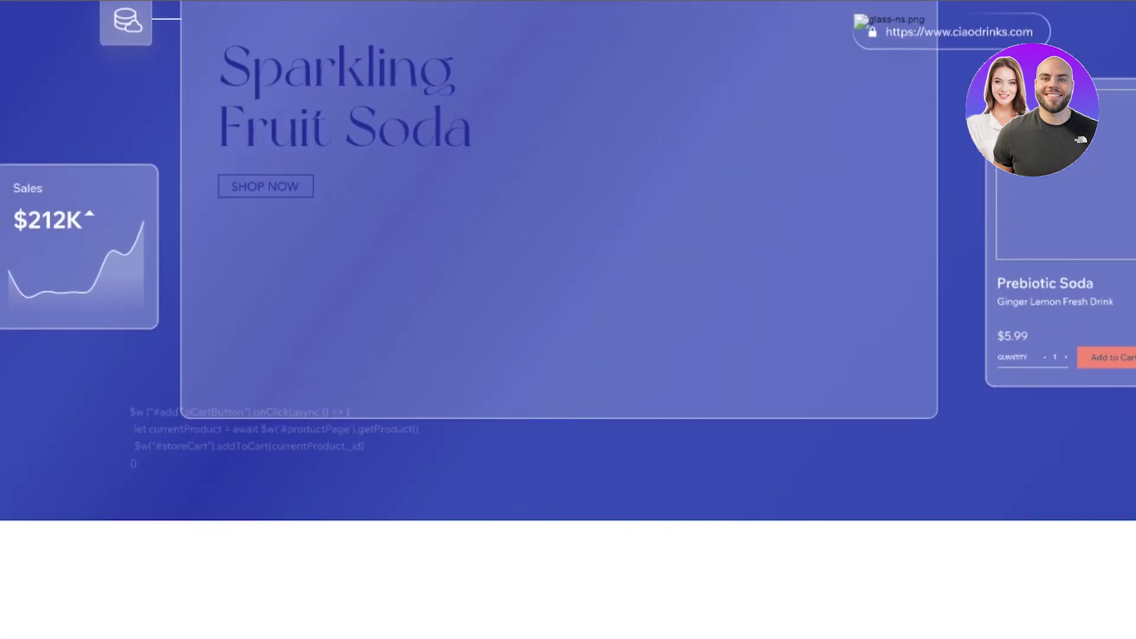
pyautogui.scroll(-10, 569, 320)
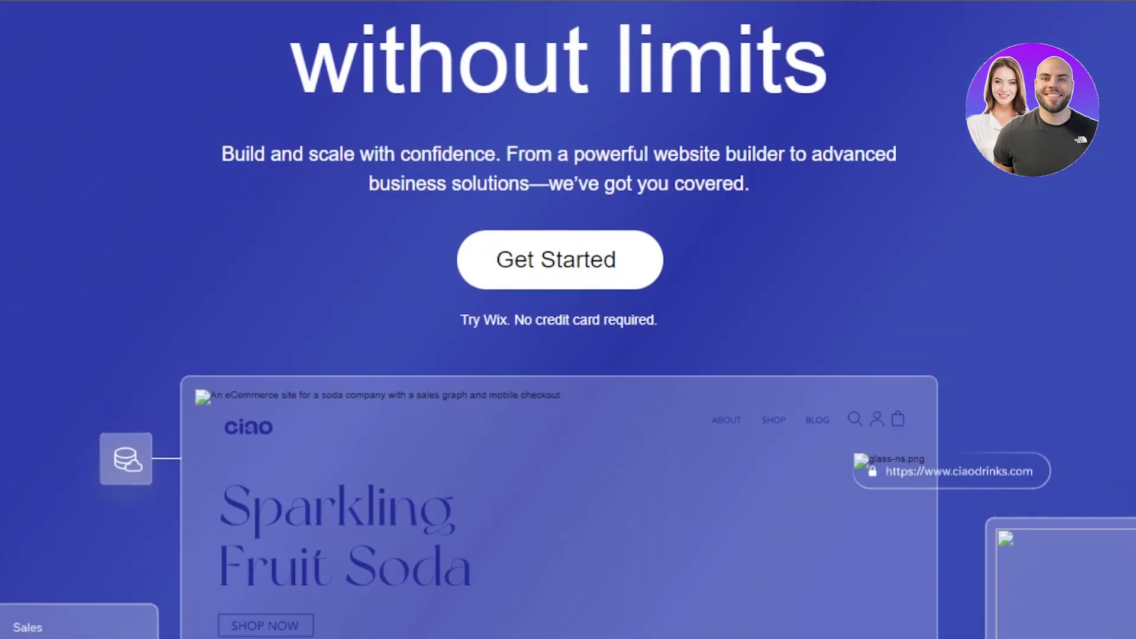
pyautogui.scroll(5, 568, 319)
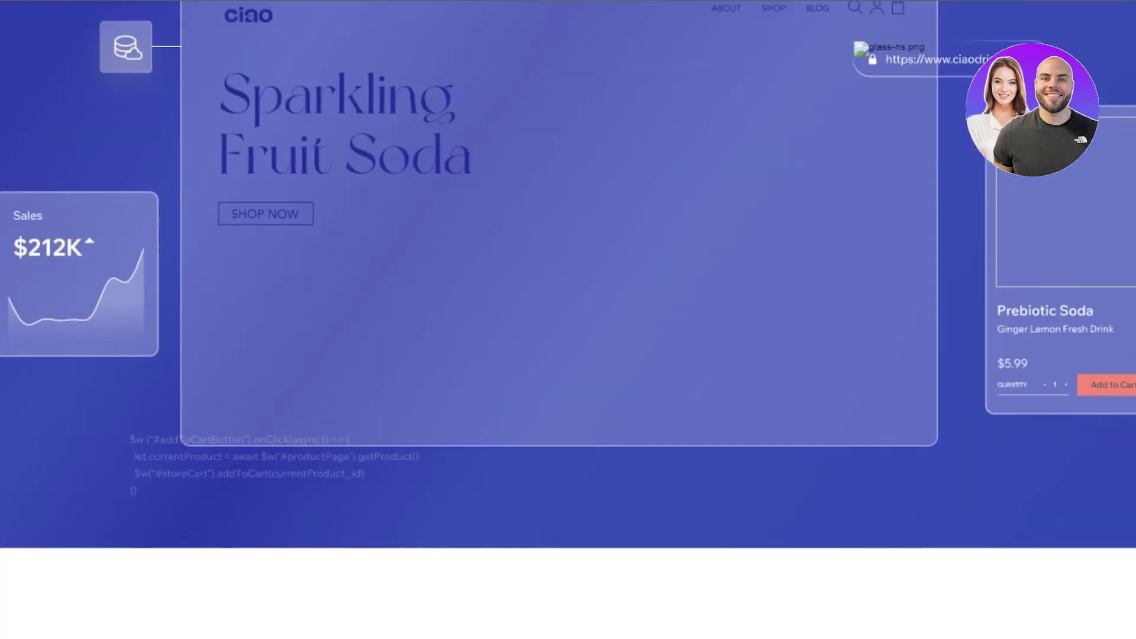
pyautogui.scroll(-5, 568, 319)
pyautogui.scroll(-15, 568, 319)
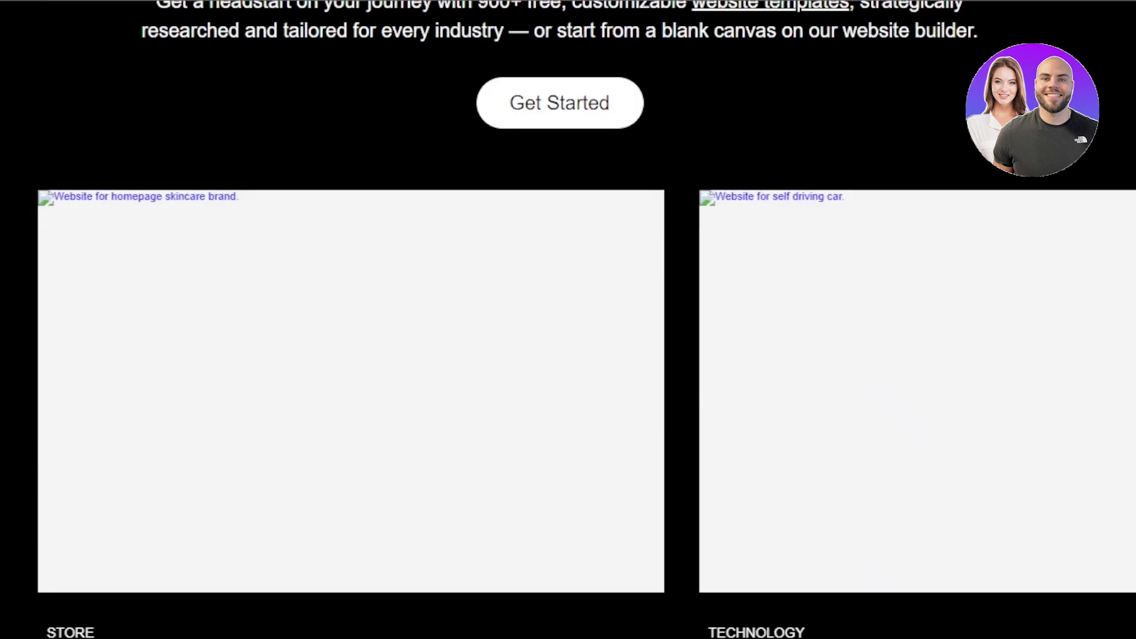
pyautogui.scroll(15, 568, 320)
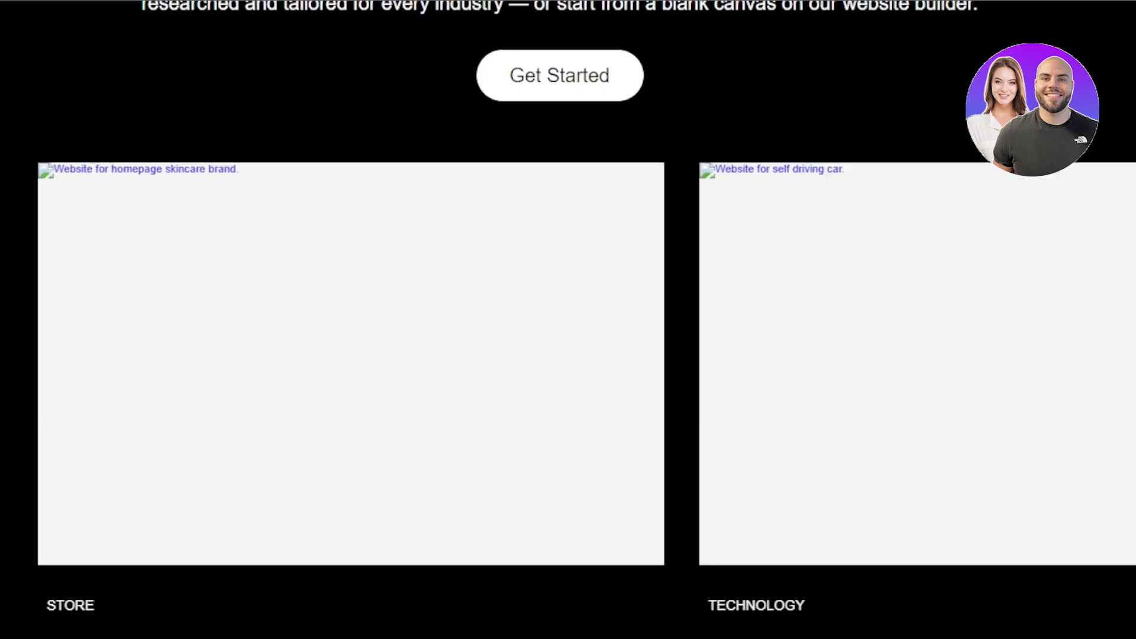
pyautogui.scroll(10, 568, 319)
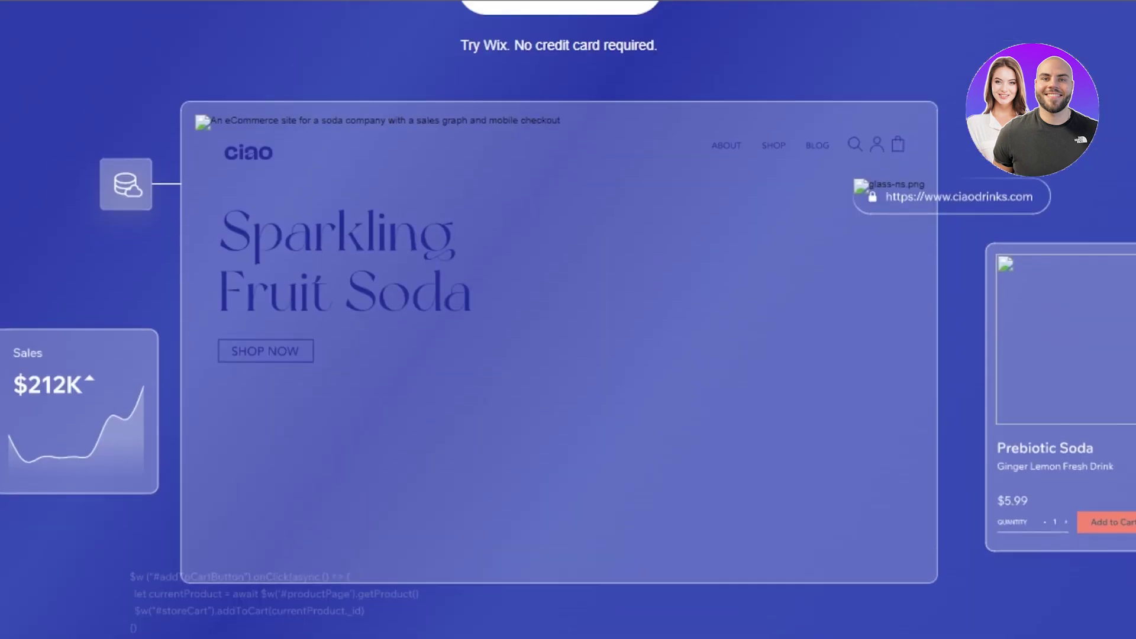
pyautogui.scroll(-5, 568, 319)
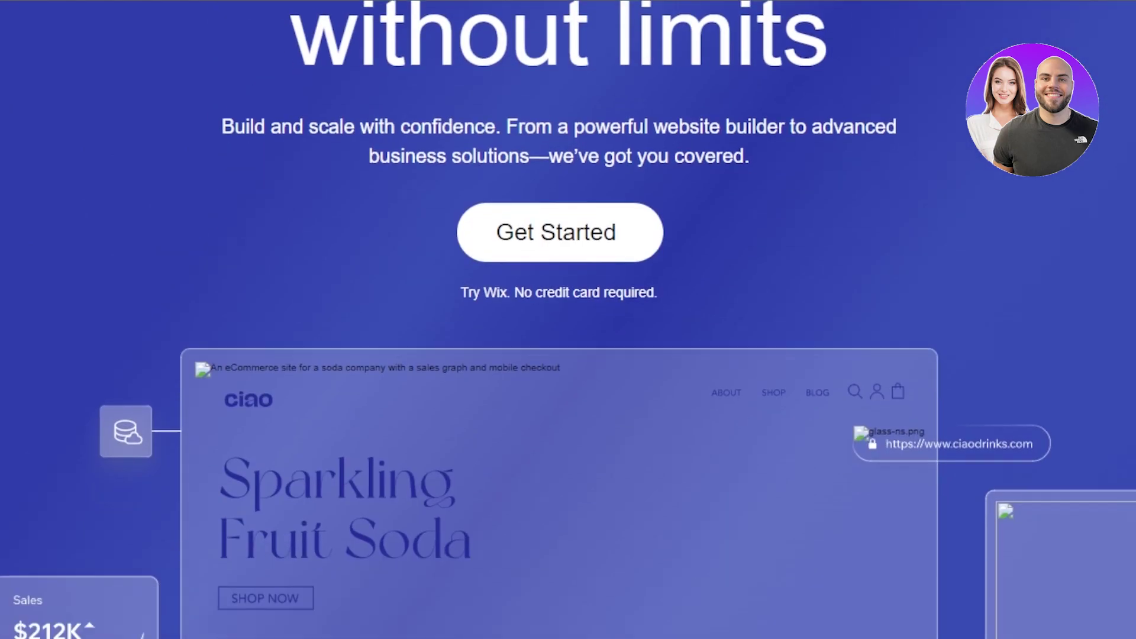
pyautogui.scroll(4, 568, 319)
pyautogui.scroll(-2, 568, 319)
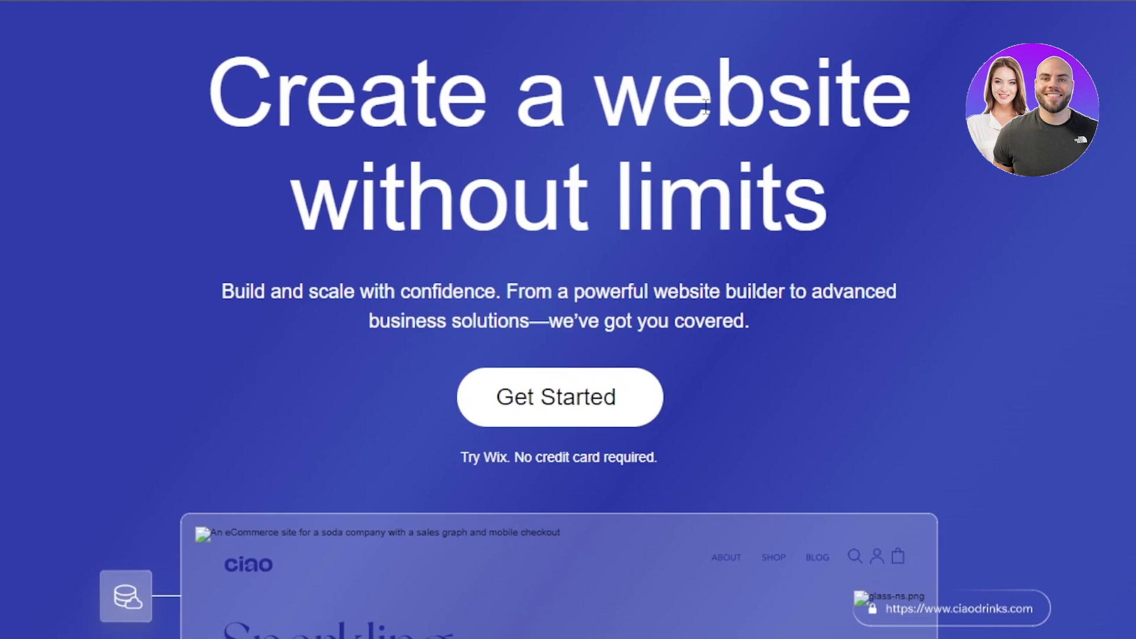
pyautogui.scroll(-1, 486, 249)
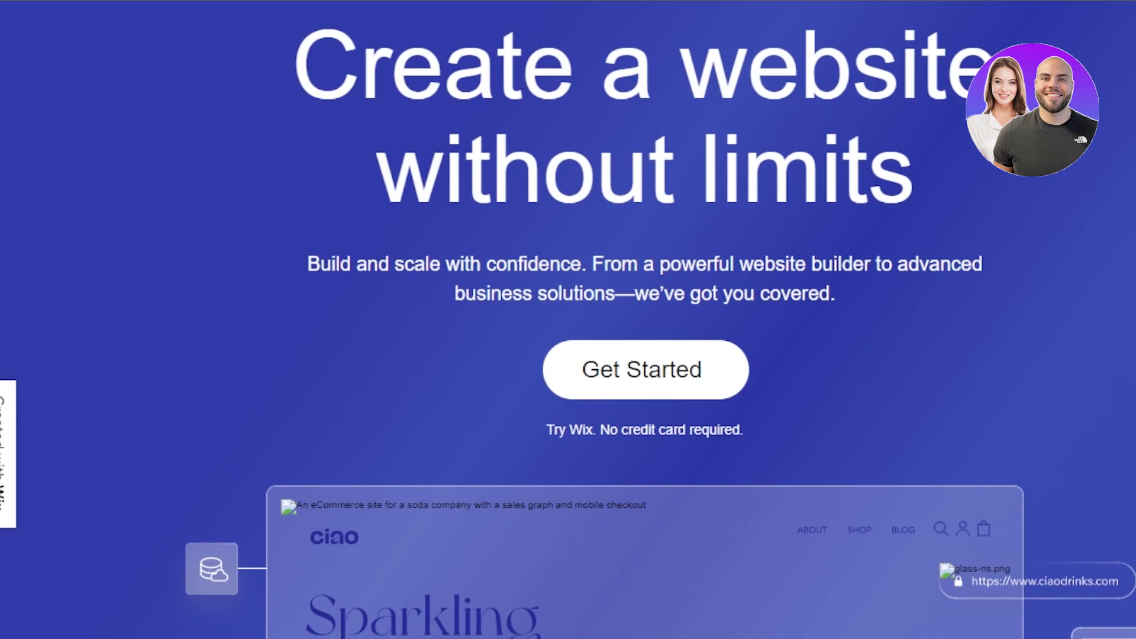
pyautogui.scroll(-8, 568, 320)
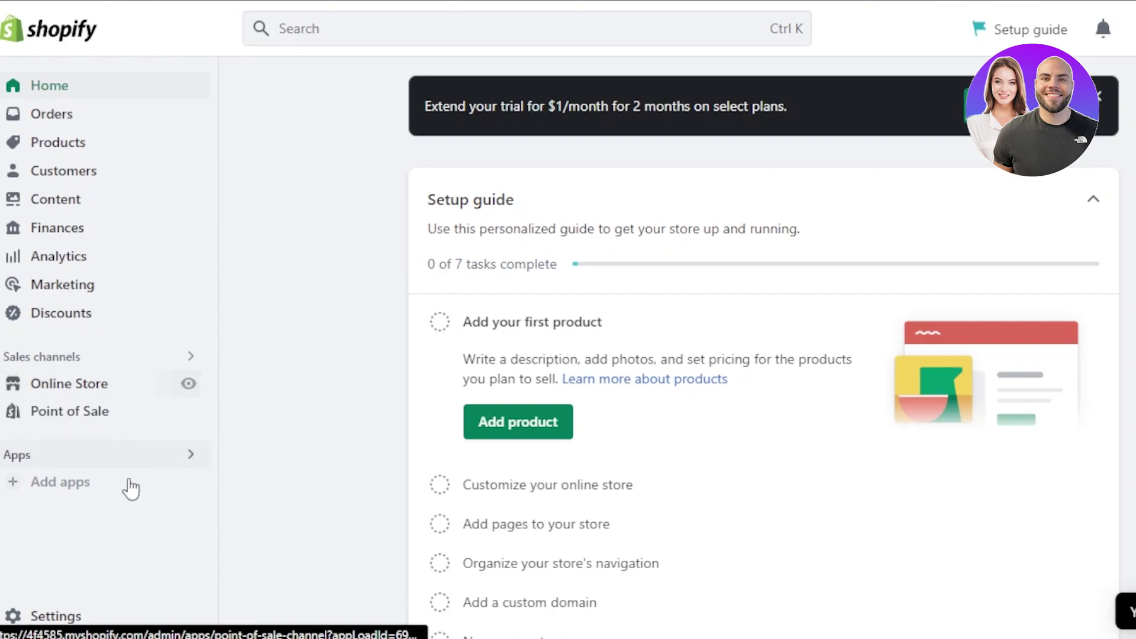
# Step: Open the Shopify App Store from the Add apps 'Picked for you' recommendations
pyautogui.click(57, 490)
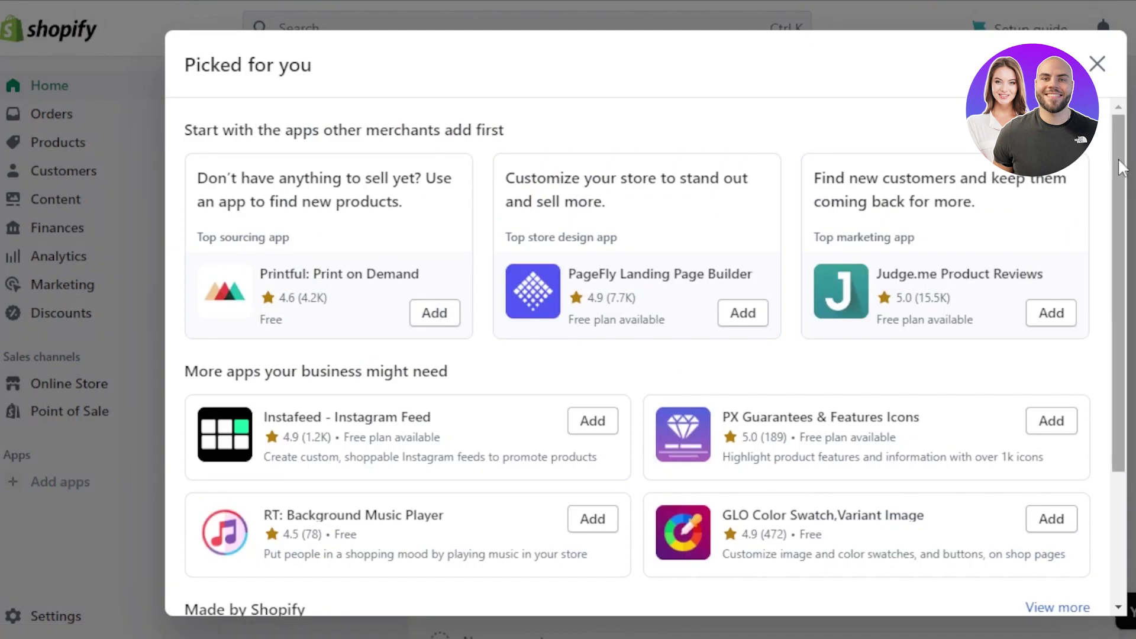
pyautogui.moveTo(1117, 158); pyautogui.dragTo(1129, 373)
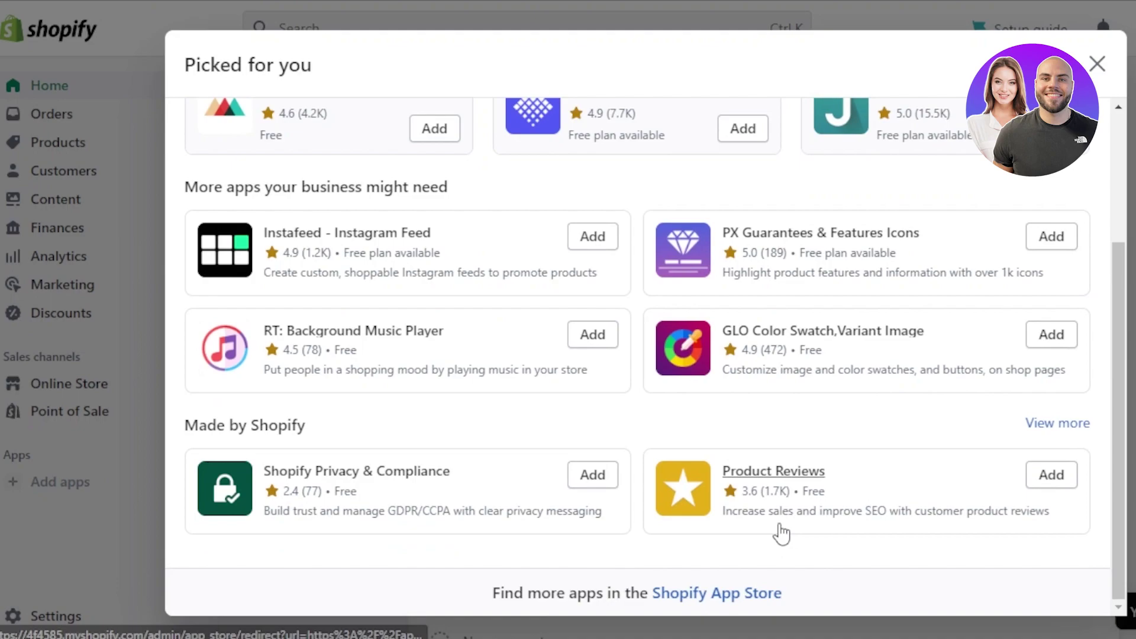
pyautogui.click(732, 596)
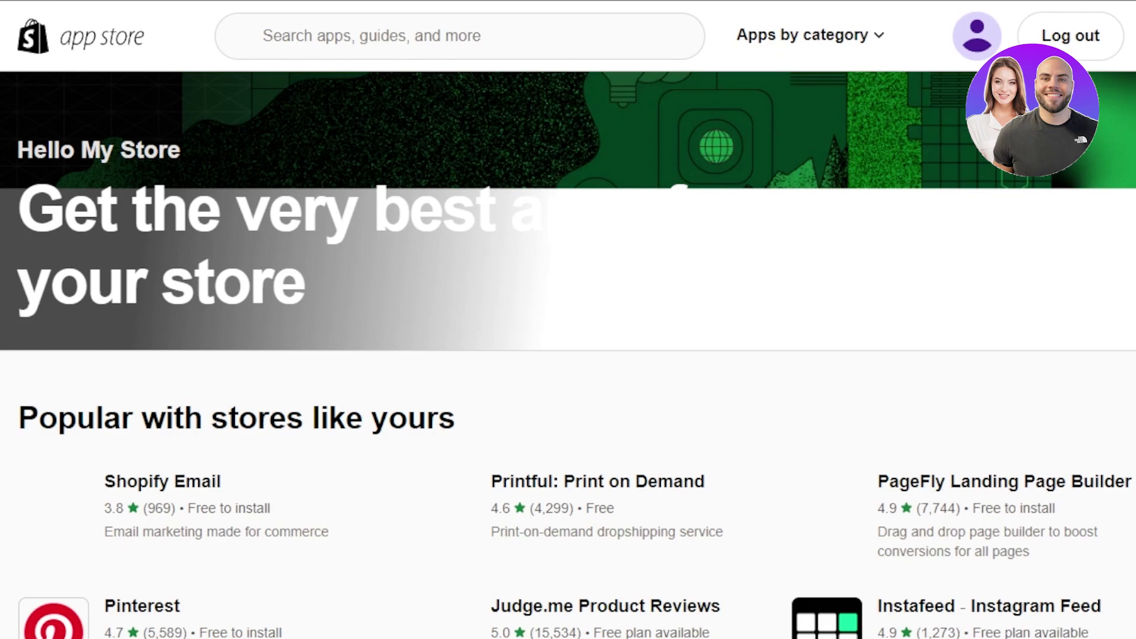
# Step: Browse the Shopify App Store home page's apps popular with similar stores
pyautogui.scroll(-9, 568, 319)
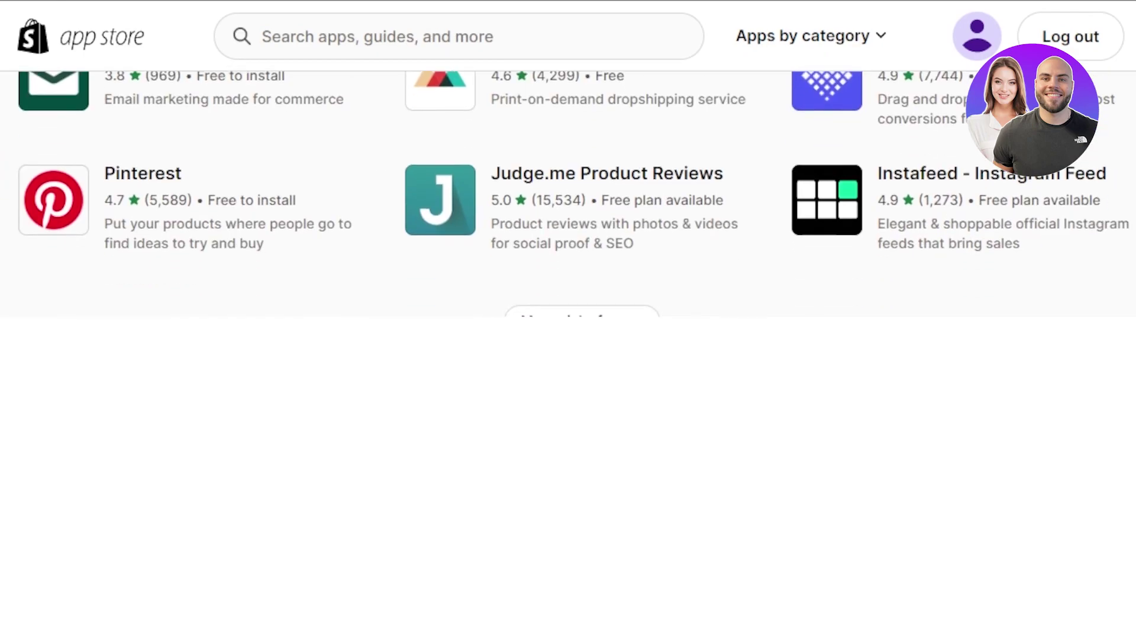
pyautogui.scroll(7, 569, 320)
pyautogui.scroll(-10, 569, 319)
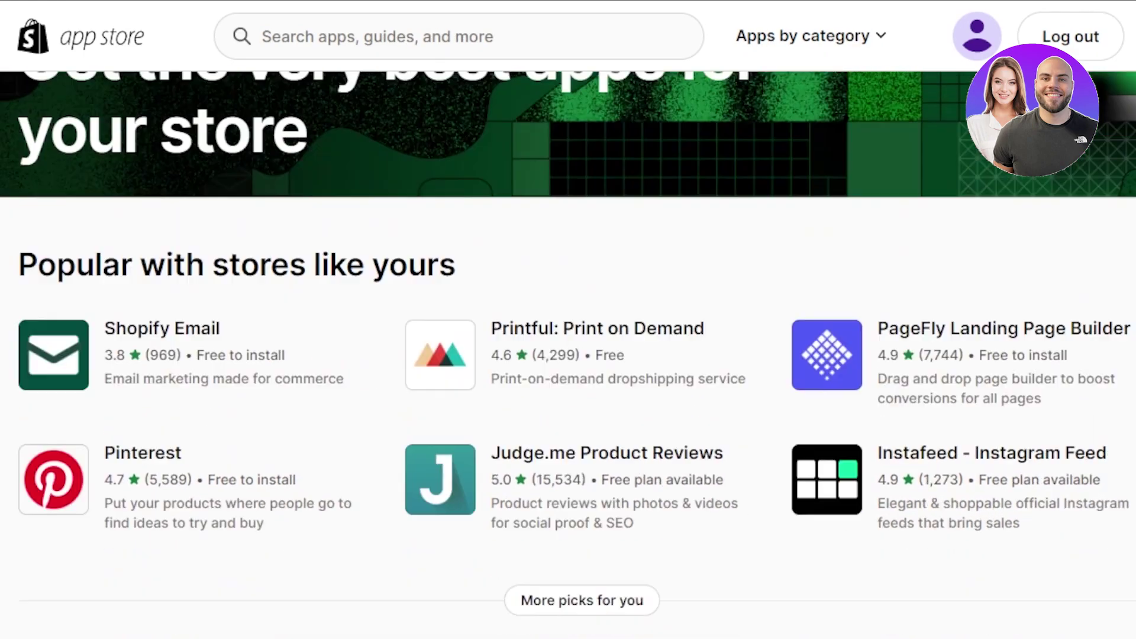
pyautogui.scroll(-15, 568, 320)
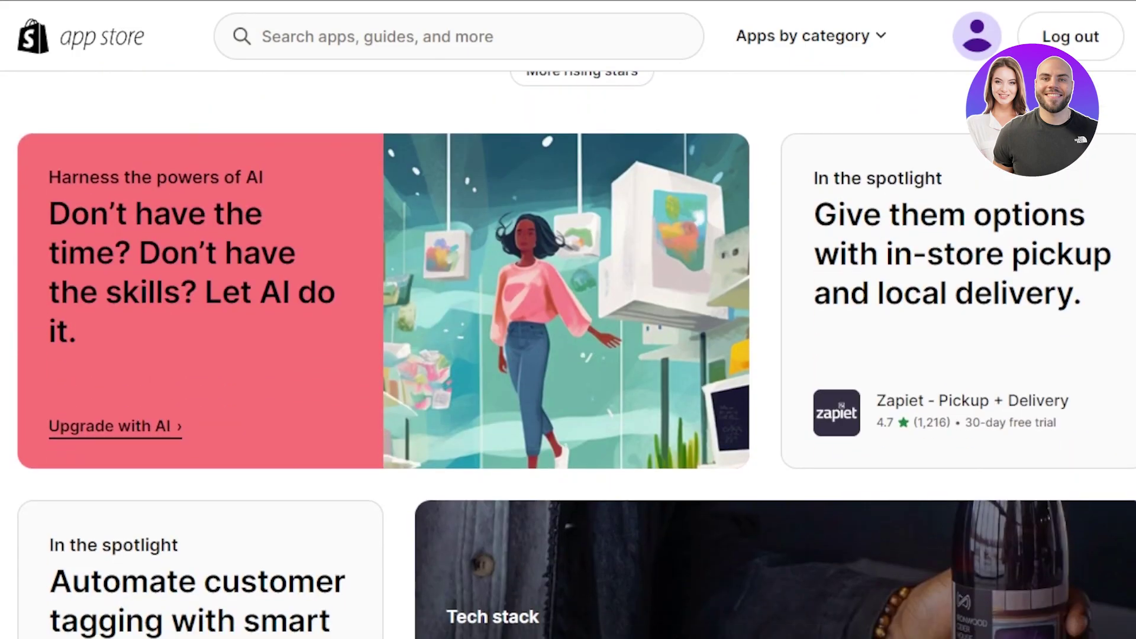
pyautogui.scroll(-6, 568, 320)
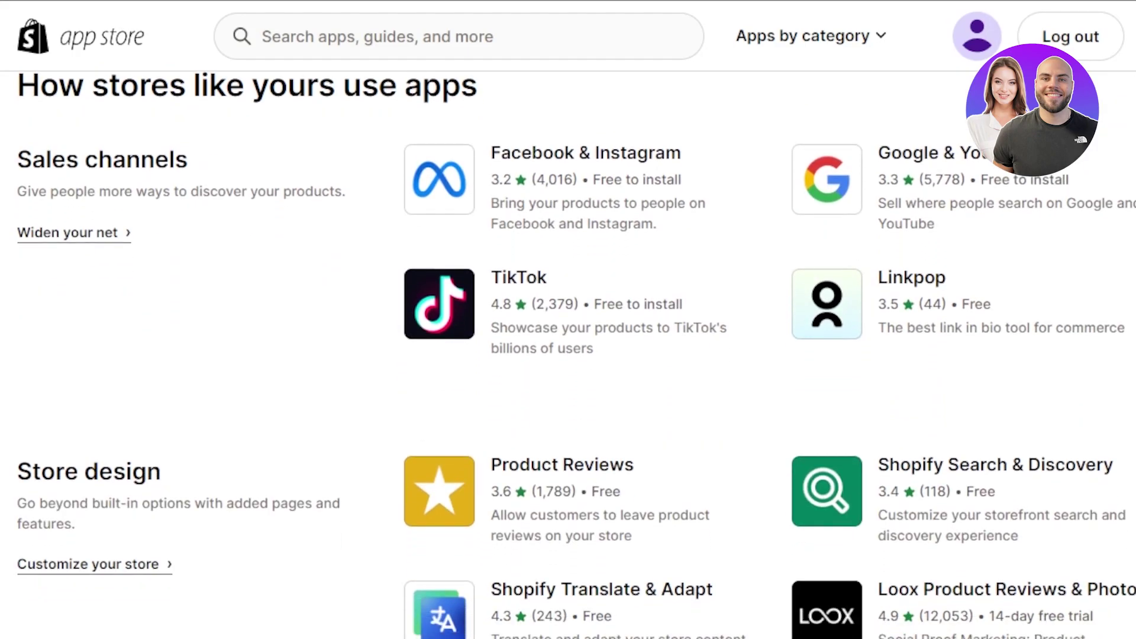
pyautogui.scroll(-3, 568, 319)
pyautogui.scroll(15, 568, 319)
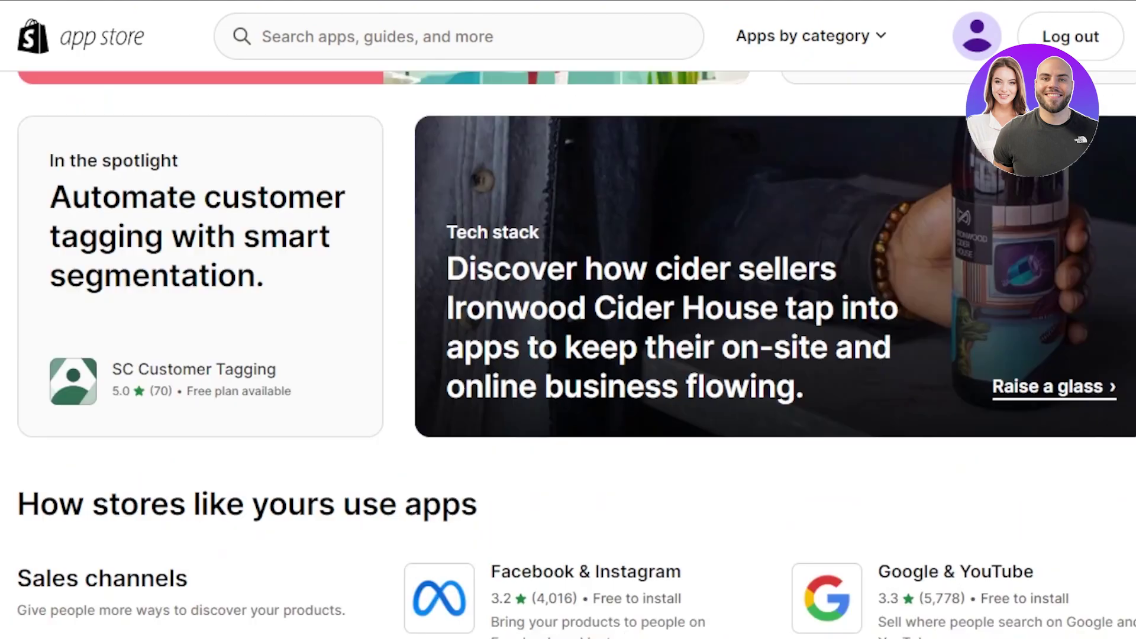
pyautogui.scroll(5, 568, 319)
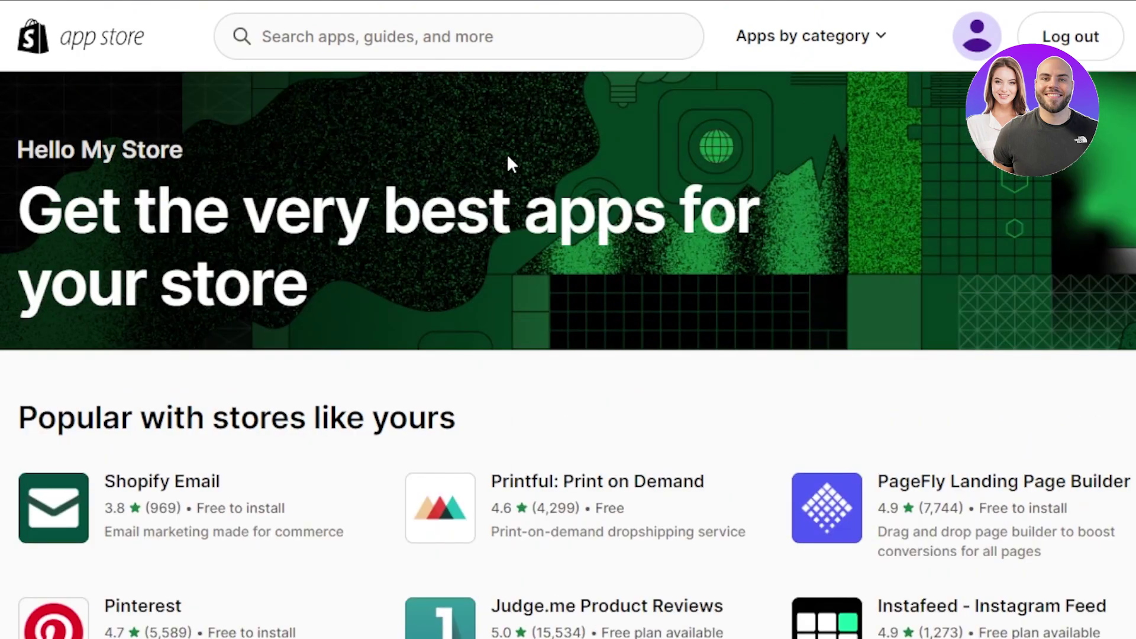
# Step: Search the App Store for 'wix' and look over the 83 results
pyautogui.click(417, 44)
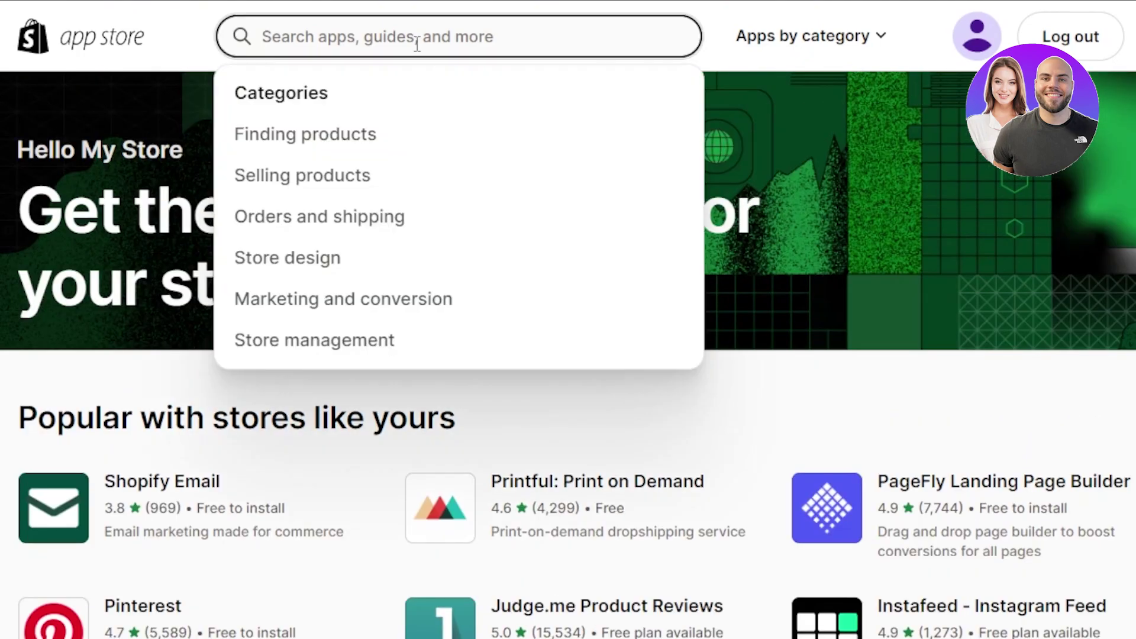
pyautogui.write('wix')
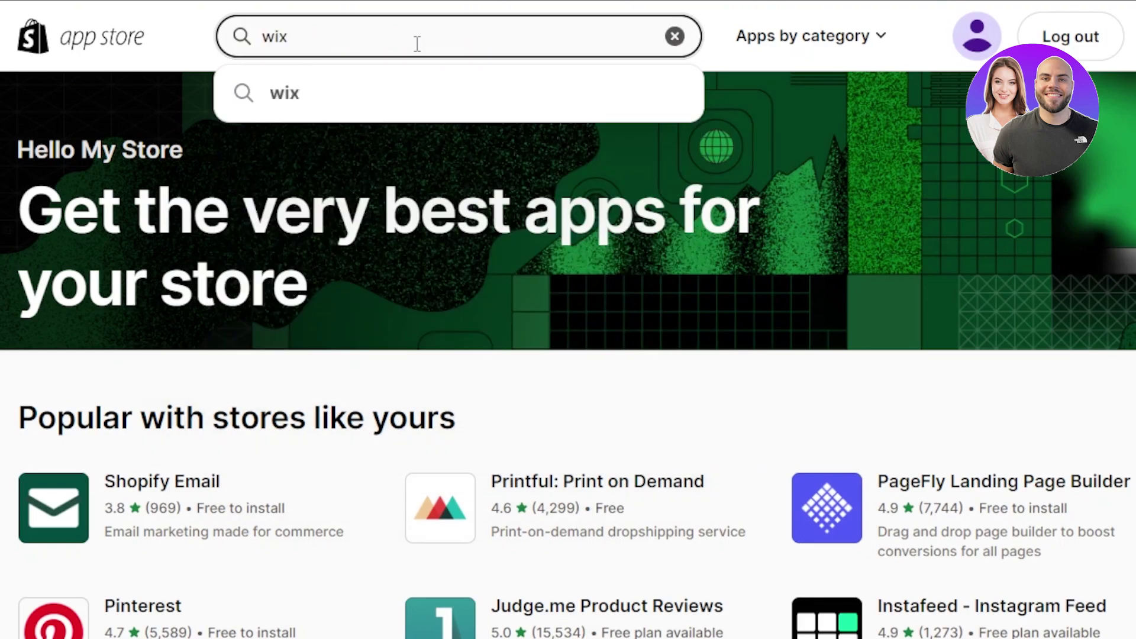
pyautogui.click(283, 94)
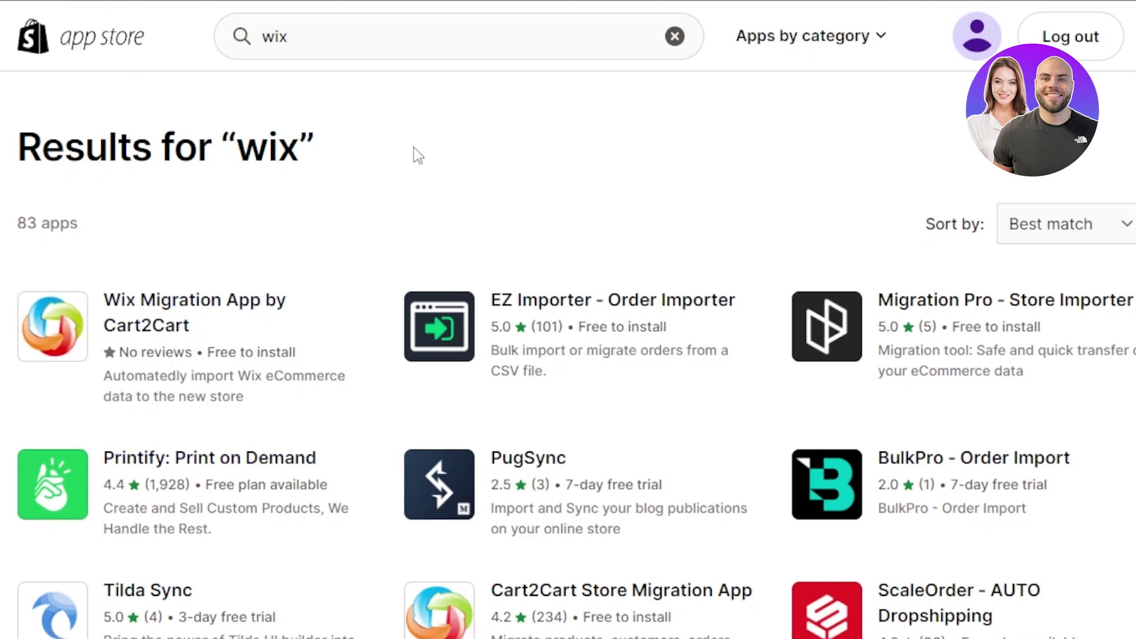
pyautogui.scroll(-10, 568, 355)
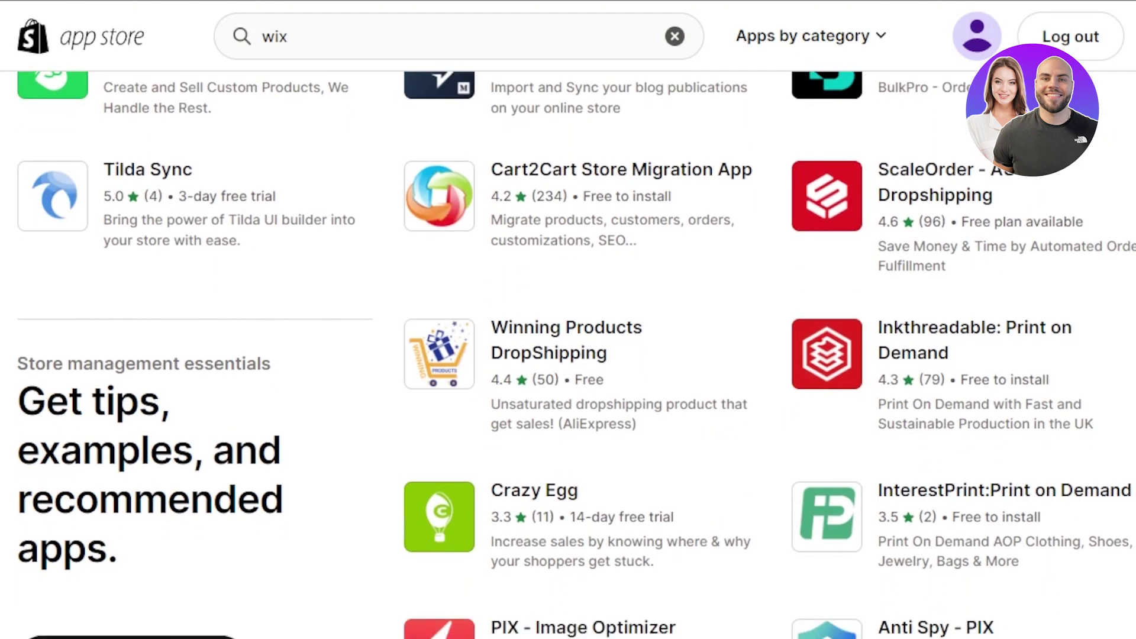
pyautogui.scroll(7, 568, 355)
pyautogui.scroll(3, 568, 355)
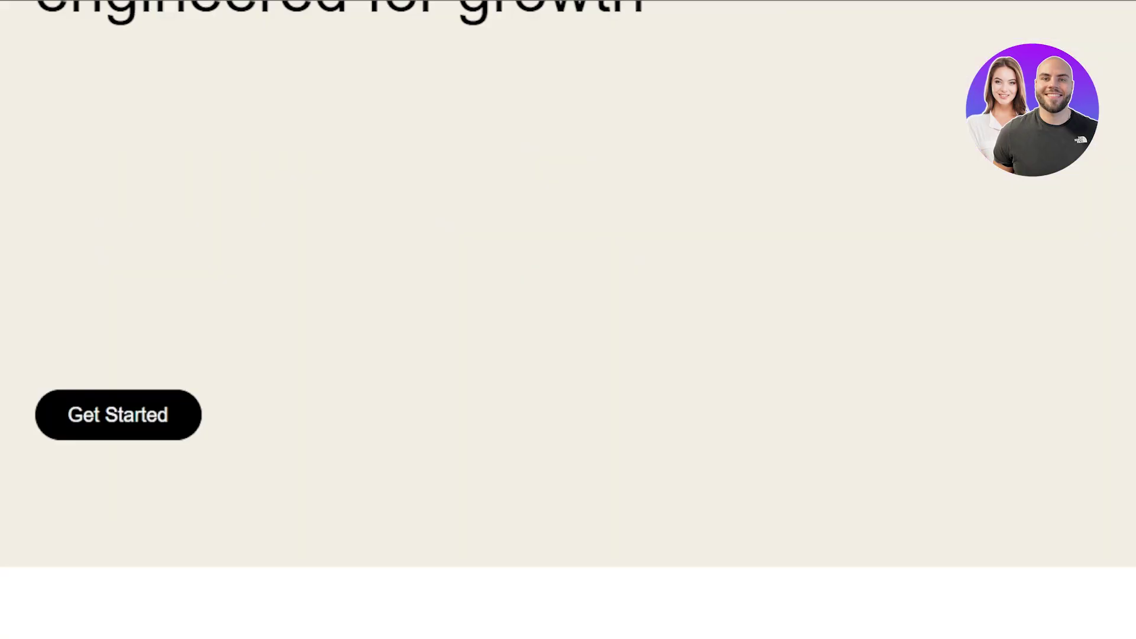
# Step: Scroll the My Sites list to My Site 1 and select it
pyautogui.scroll(-20, 568, 320)
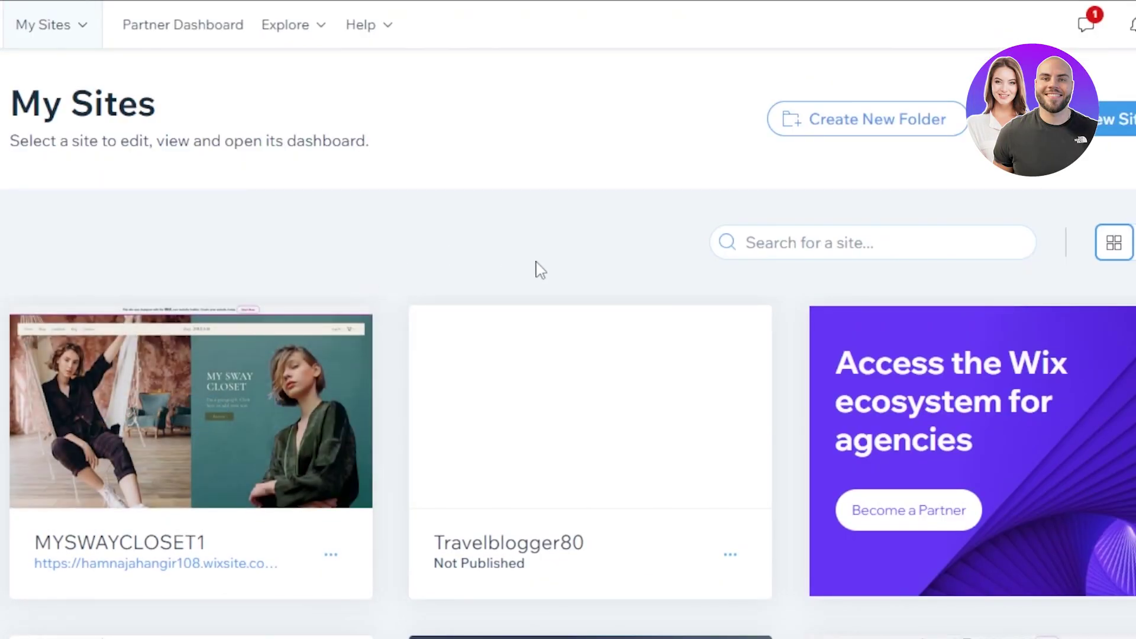
pyautogui.scroll(-10, 569, 415)
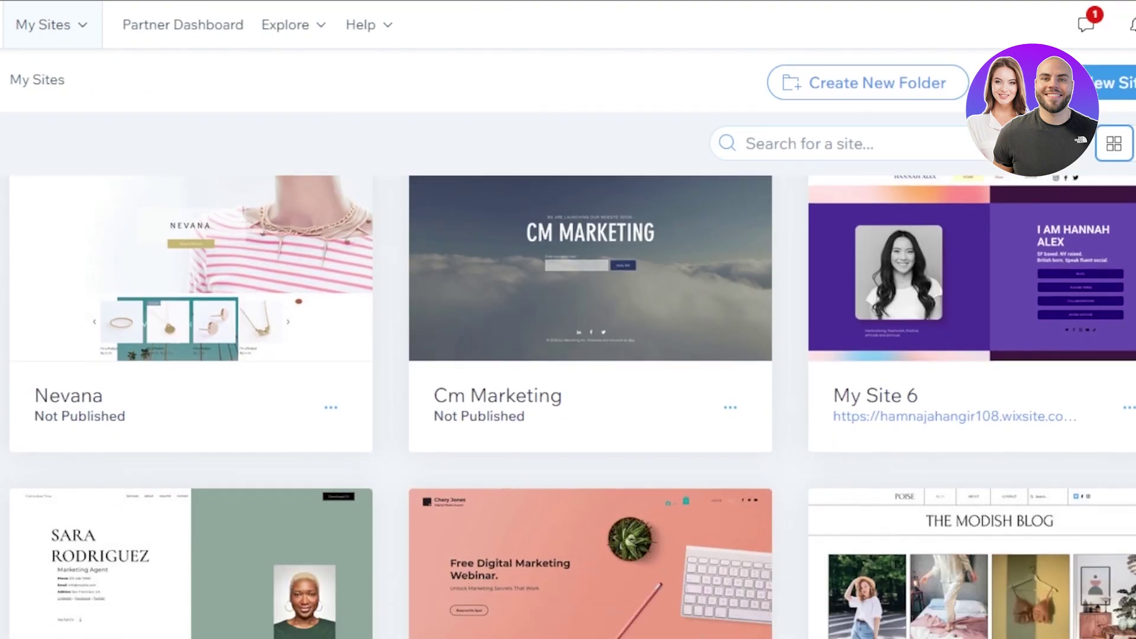
pyautogui.scroll(-2, 999, 388)
pyautogui.scroll(4, 999, 387)
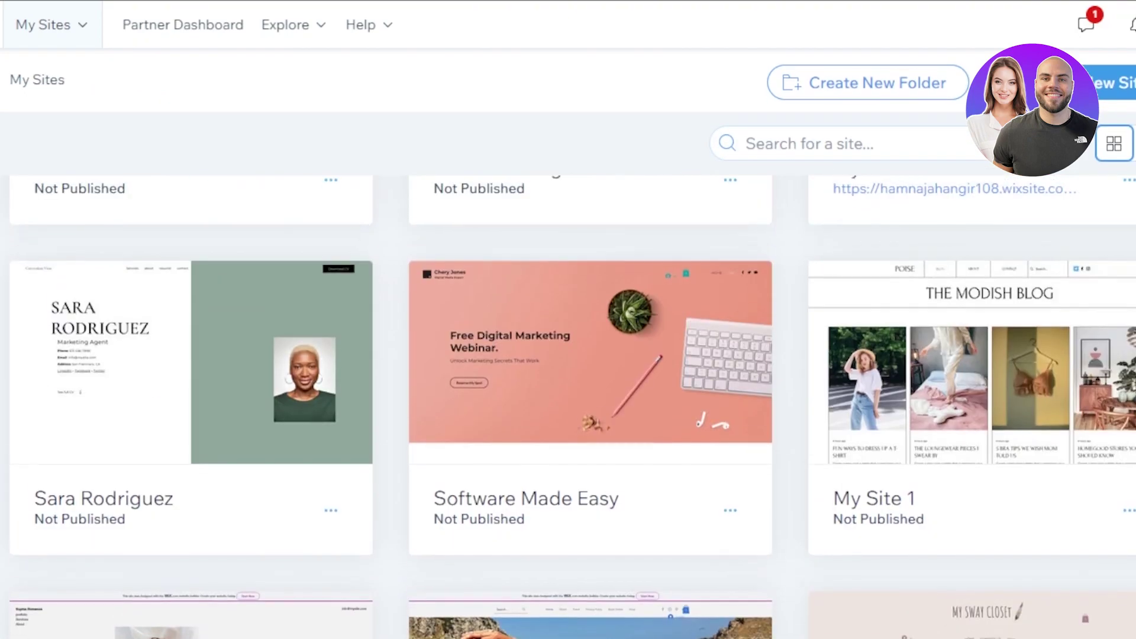
pyautogui.moveTo(999, 387)
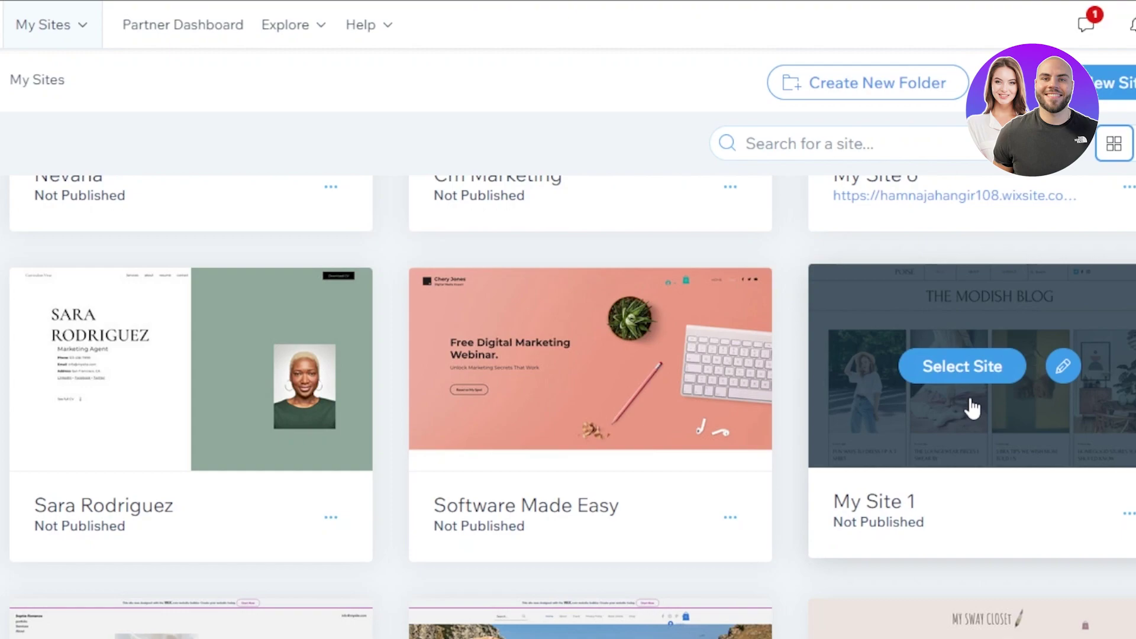
pyautogui.click(963, 367)
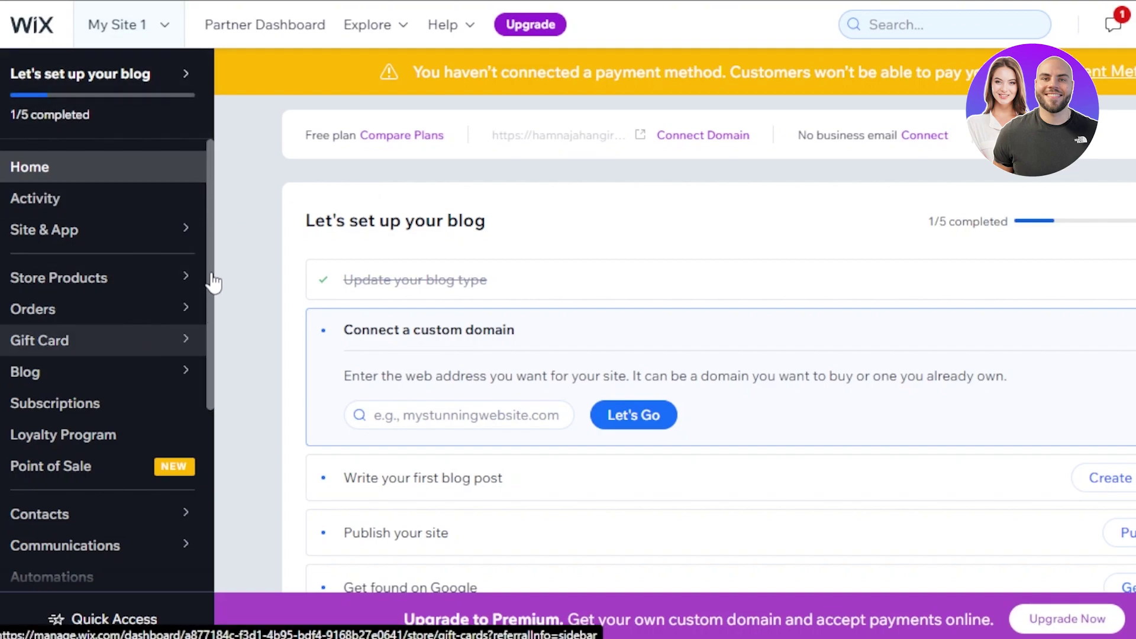
# Step: Show the 'Start selling eGift cards today' Gift Card page, then scroll the sidebar to Apps
pyautogui.click(213, 339)
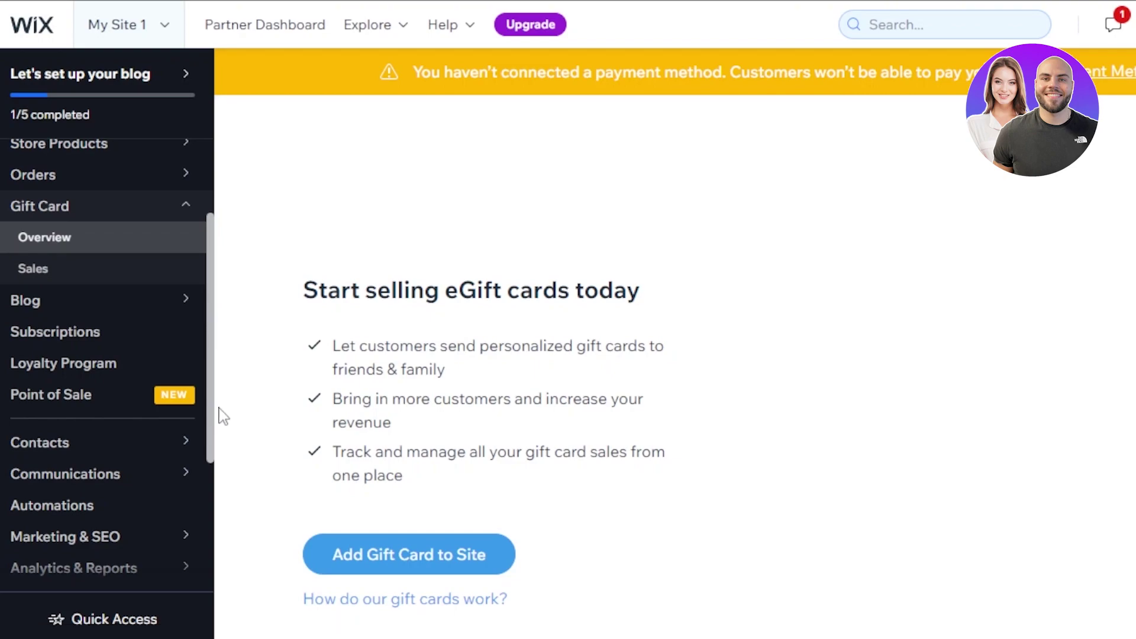
pyautogui.scroll(-3, 219, 411)
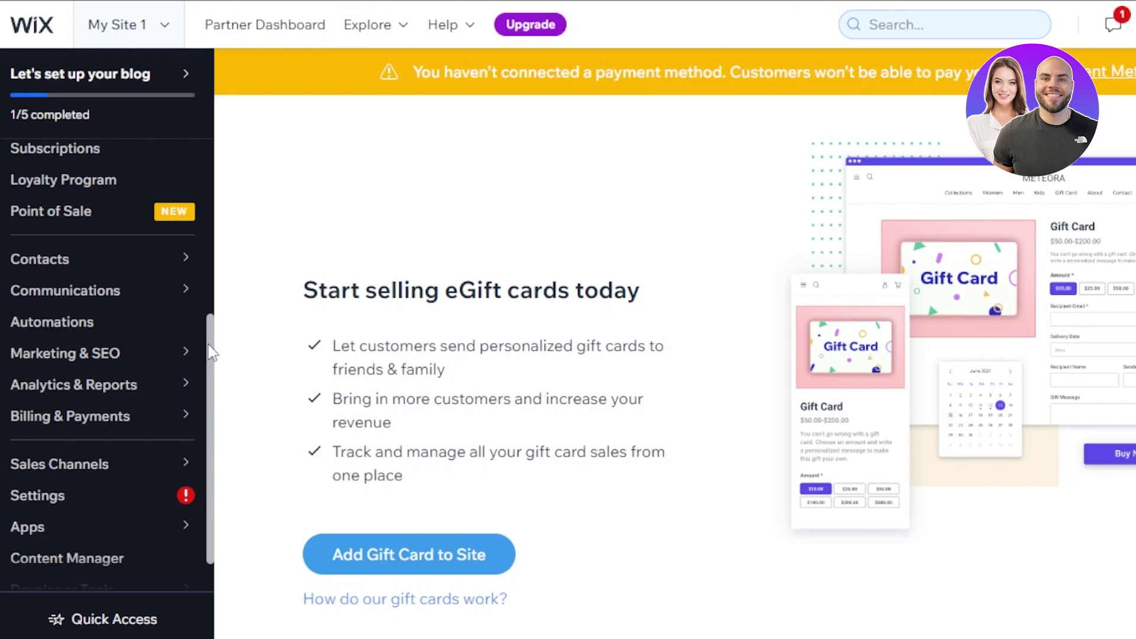
pyautogui.scroll(-1, 212, 378)
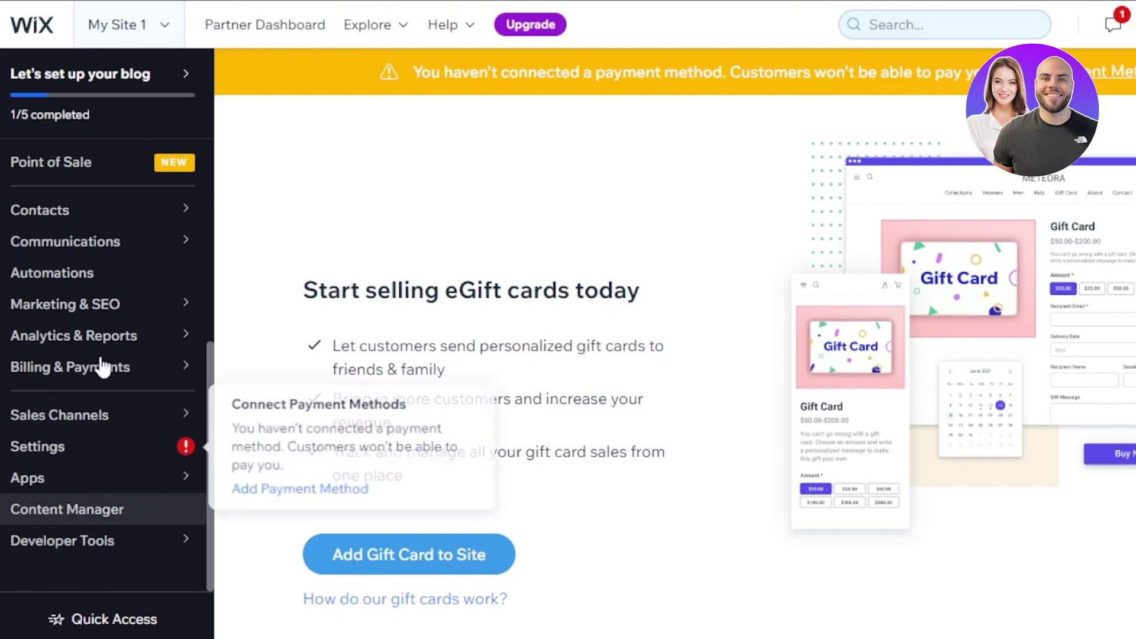
pyautogui.moveTo(190, 463)
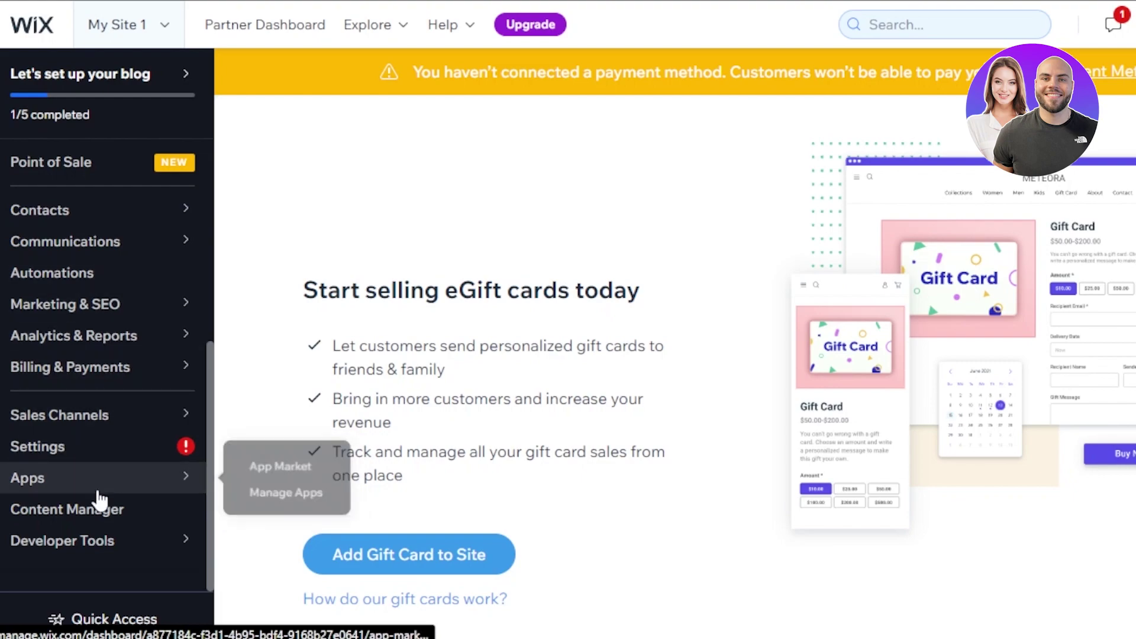
pyautogui.moveTo(155, 484)
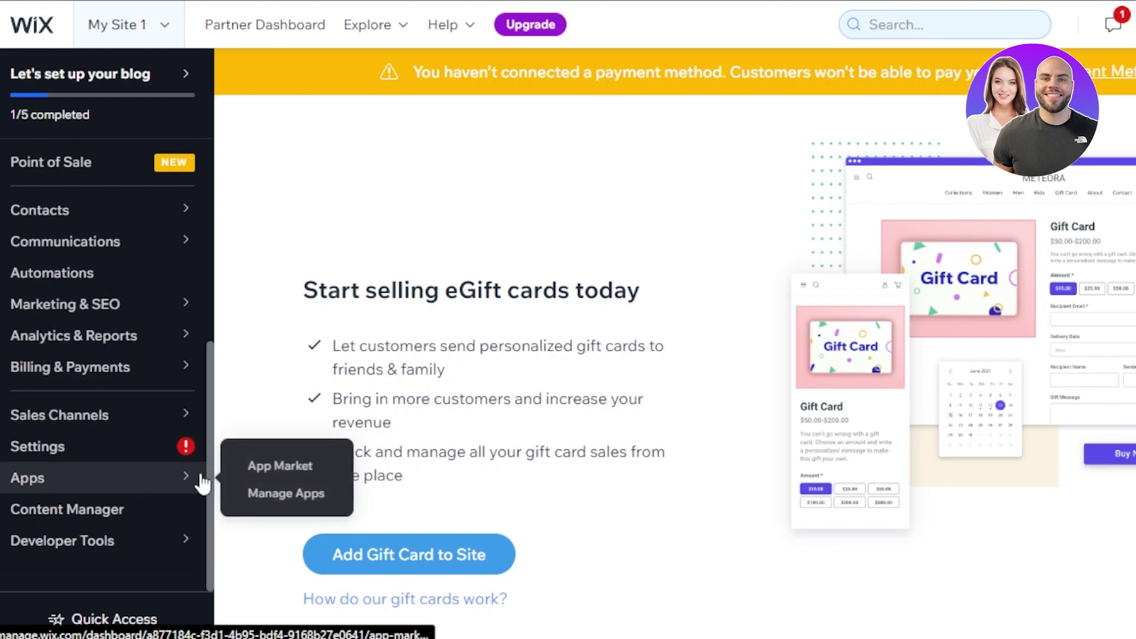
# Step: Search the Wix App Market for 'shopify', listing 12 apps led by POKY
pyautogui.click(282, 467)
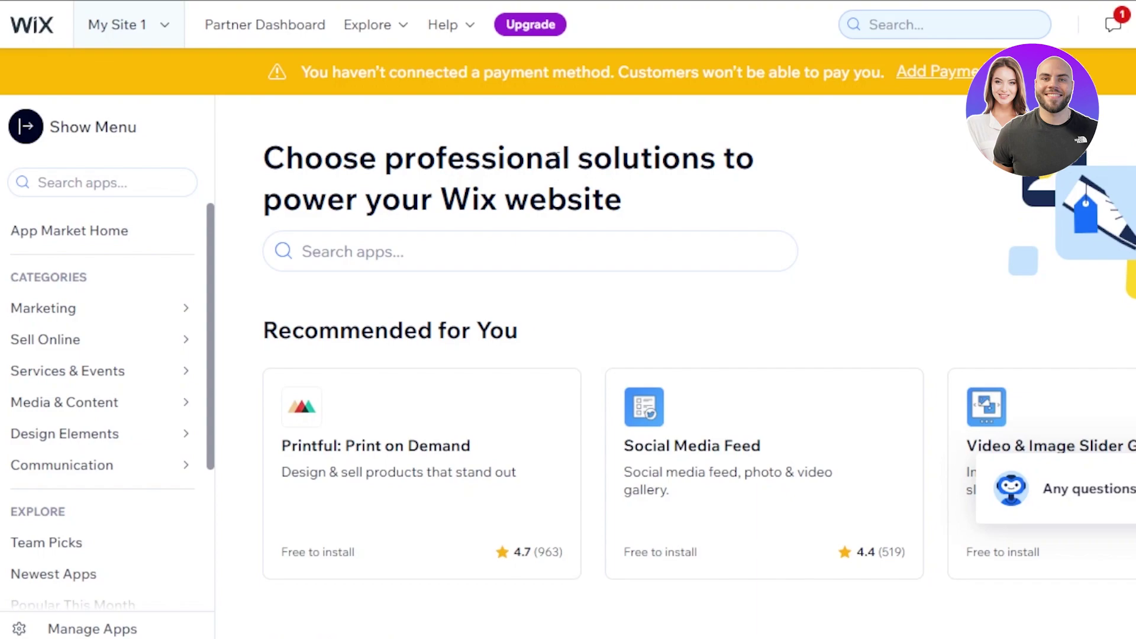
pyautogui.click(96, 179)
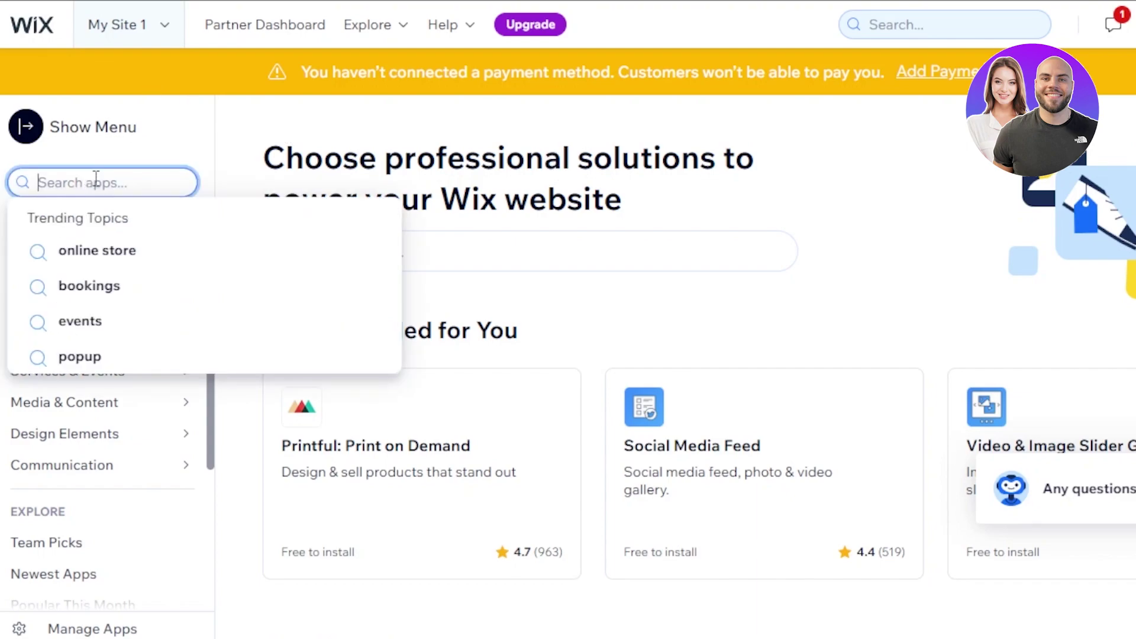
pyautogui.write('sh')
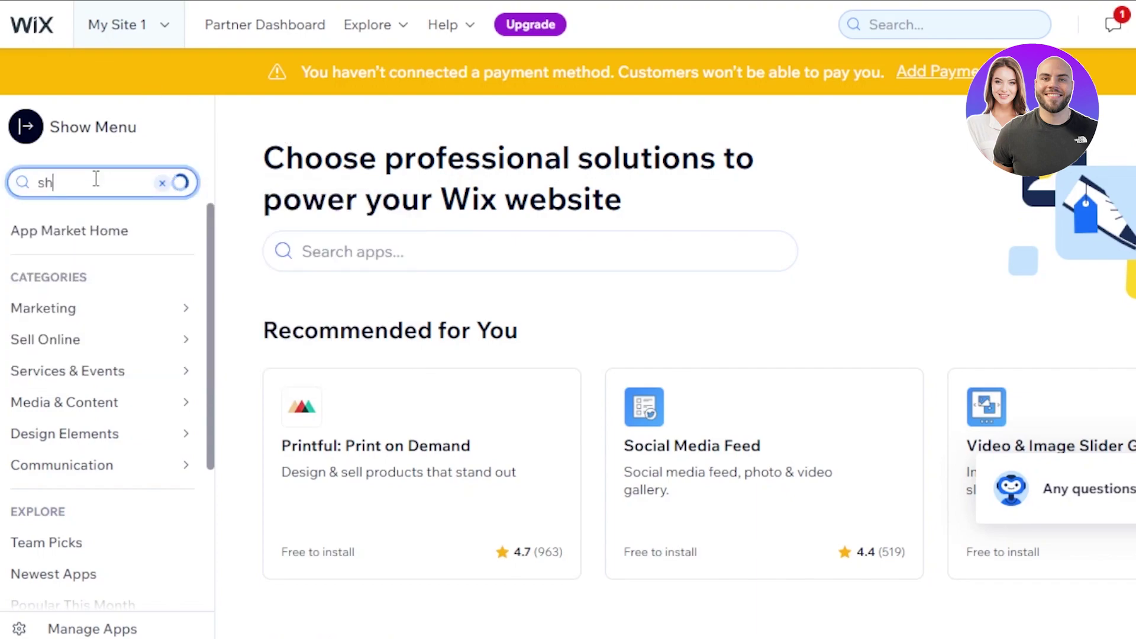
pyautogui.write('opify')
pyautogui.press('Return')
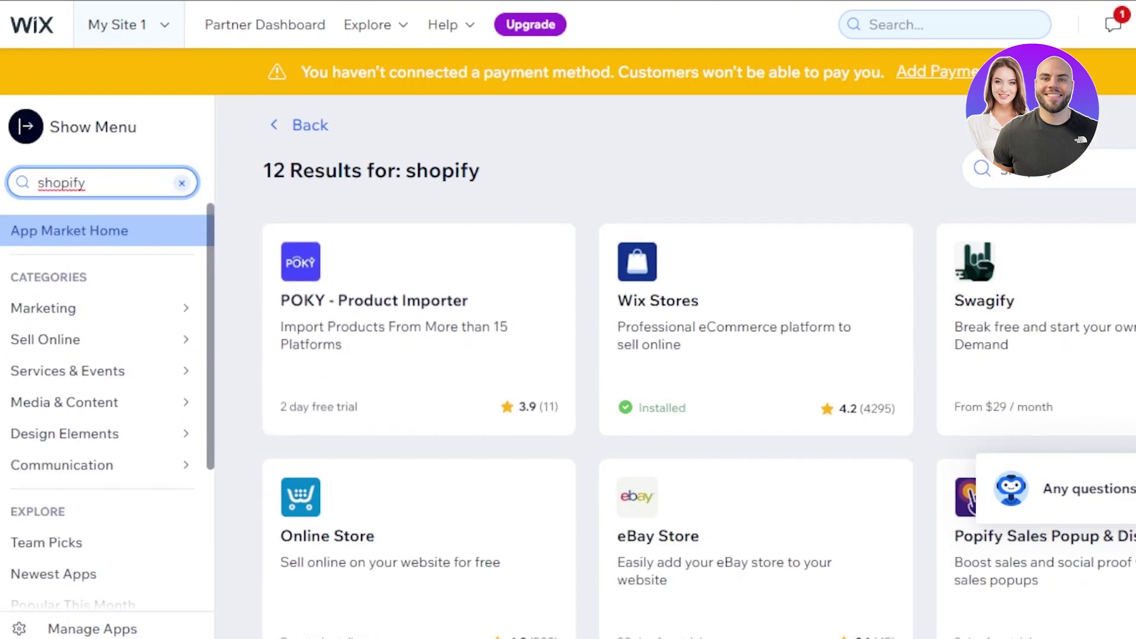
pyautogui.scroll(-4, 675, 367)
pyautogui.scroll(4, 674, 367)
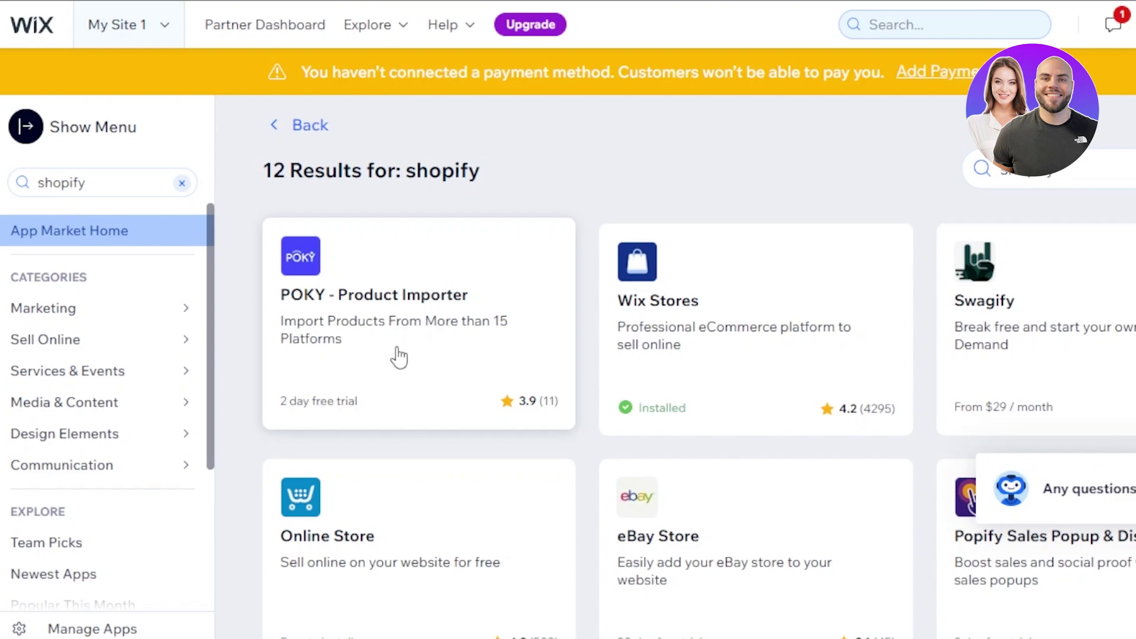
# Step: Add POKY - Product Importer to the site from its details page, agreeing to the terms
pyautogui.click(393, 378)
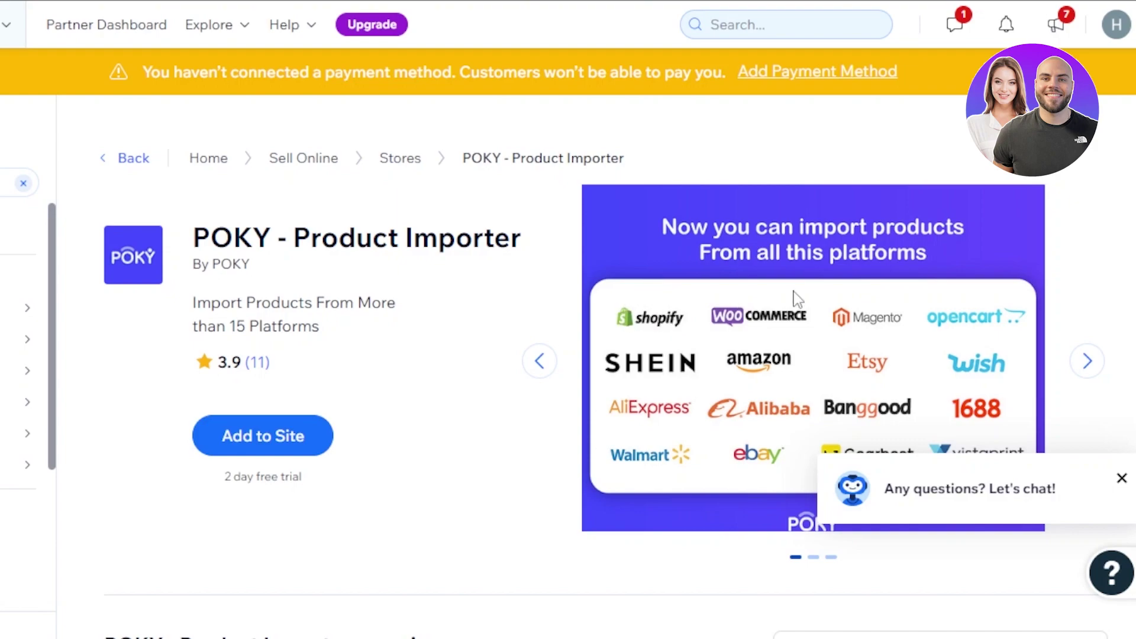
pyautogui.click(269, 435)
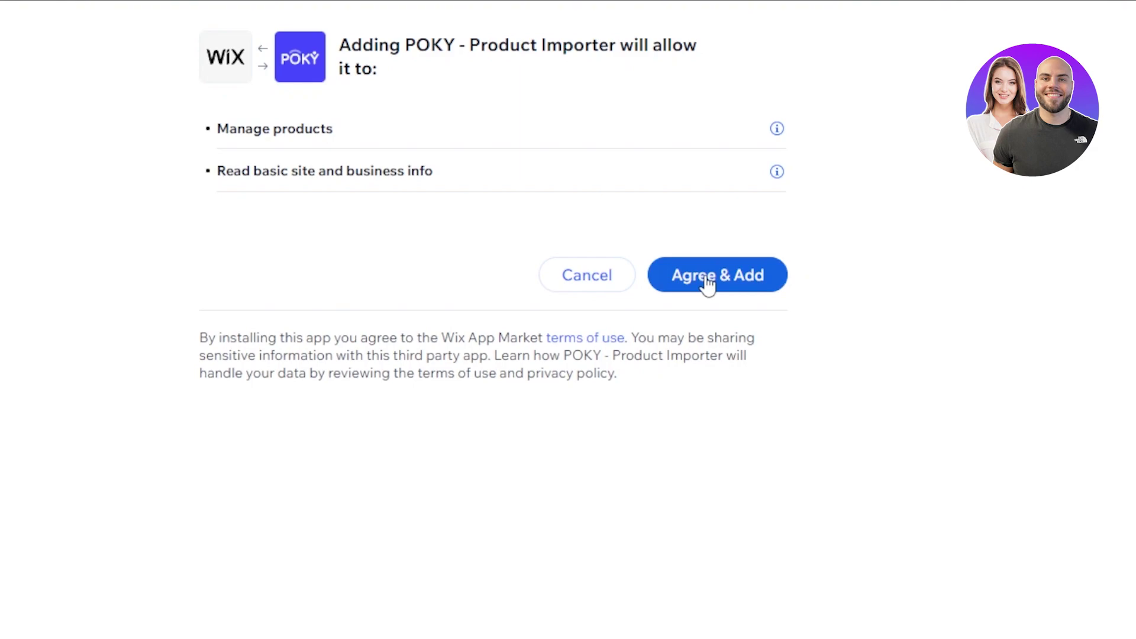
pyautogui.click(708, 283)
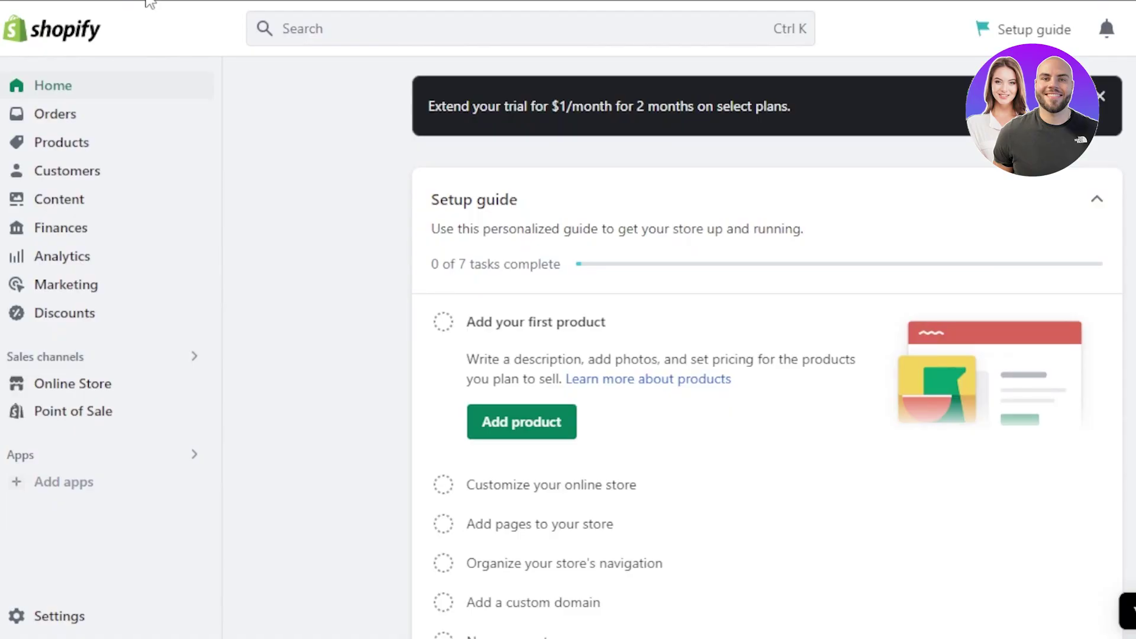
# Step: Copy the Shopify store address and paste it into POKY's product URL field
pyautogui.rightClick(267, 2)
pyautogui.click(335, 87)
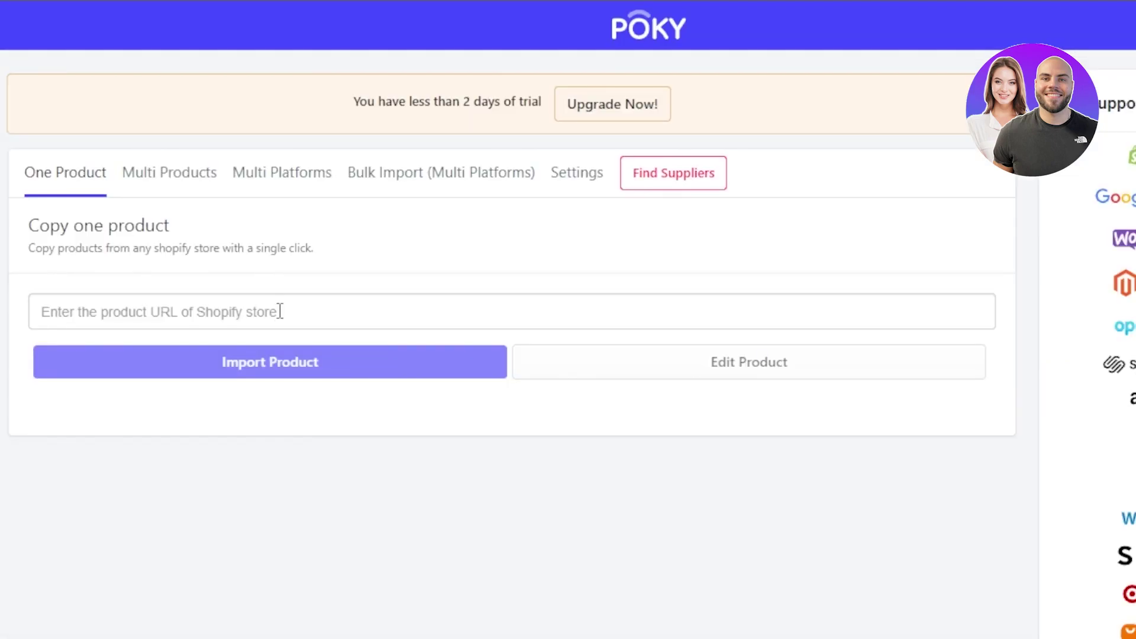
pyautogui.rightClick(280, 316)
pyautogui.click(393, 373)
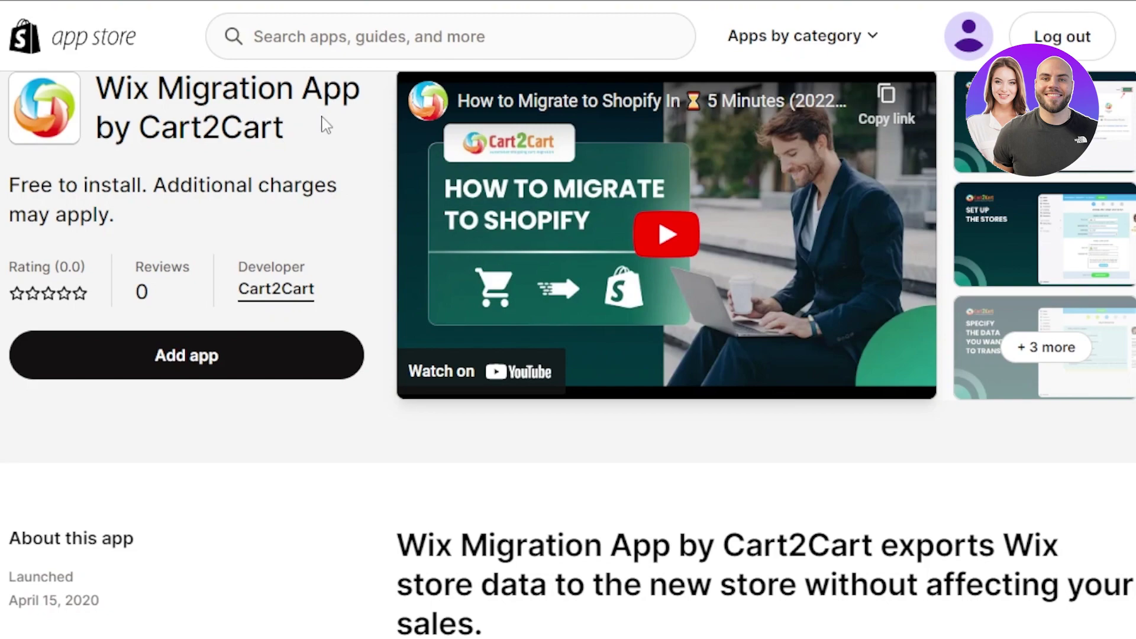
# Step: Scroll back up Cart2Cart's Wix Migration App listing in the Shopify App Store
pyautogui.scroll(1, 753, 246)
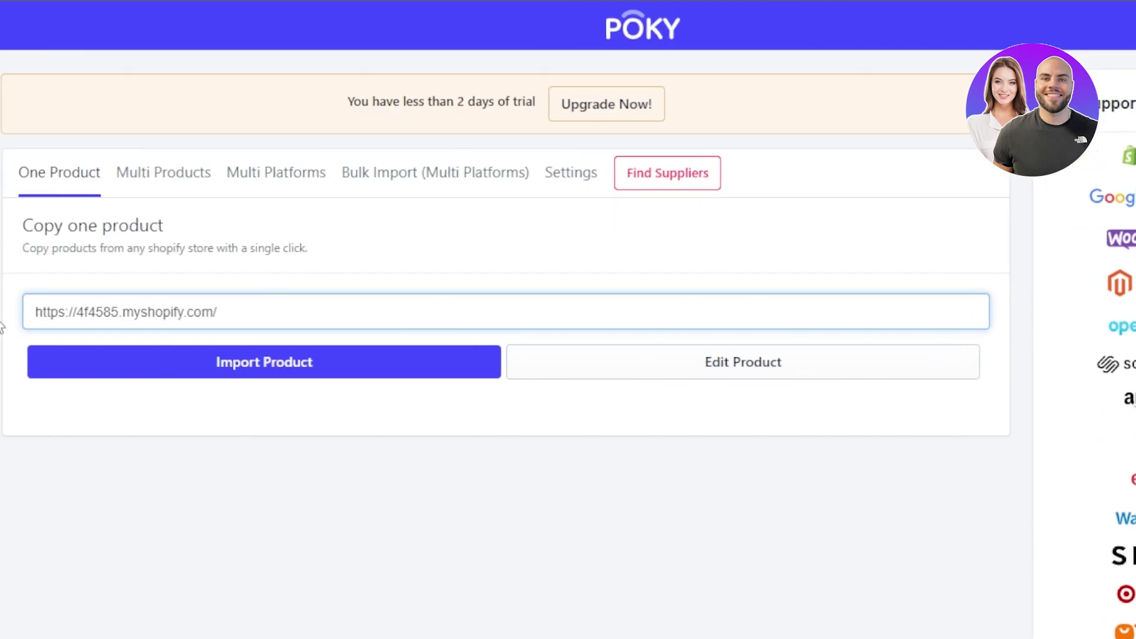
# Step: Compare POKY's Multi Products, One Product and Multi Platforms import tabs, finishing on One Product
pyautogui.click(381, 357)
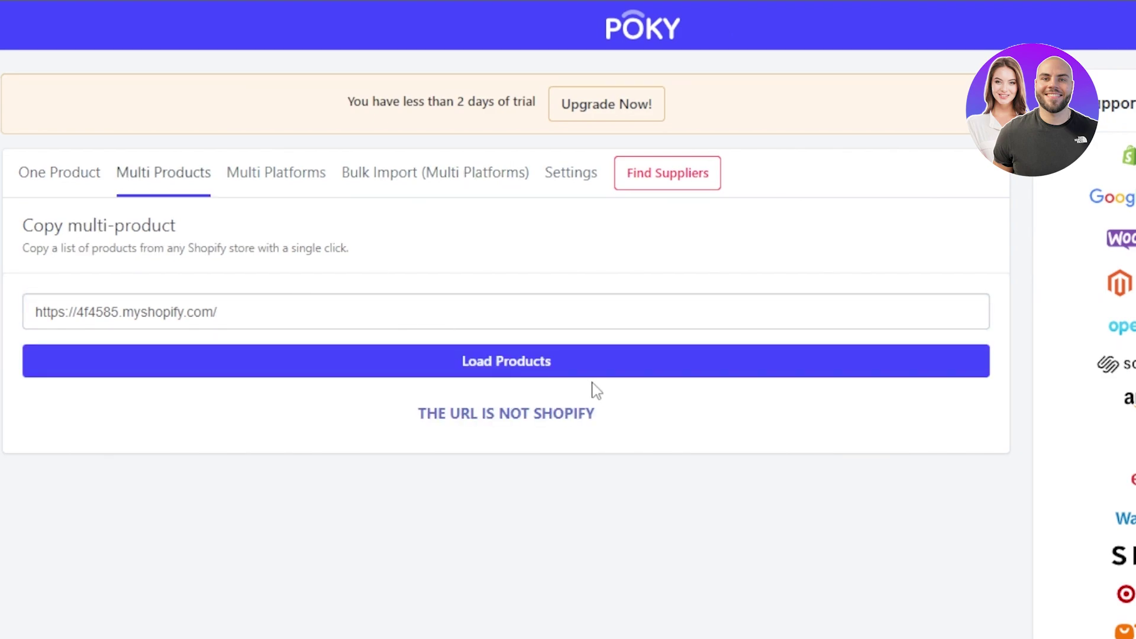
pyautogui.click(40, 191)
pyautogui.click(278, 189)
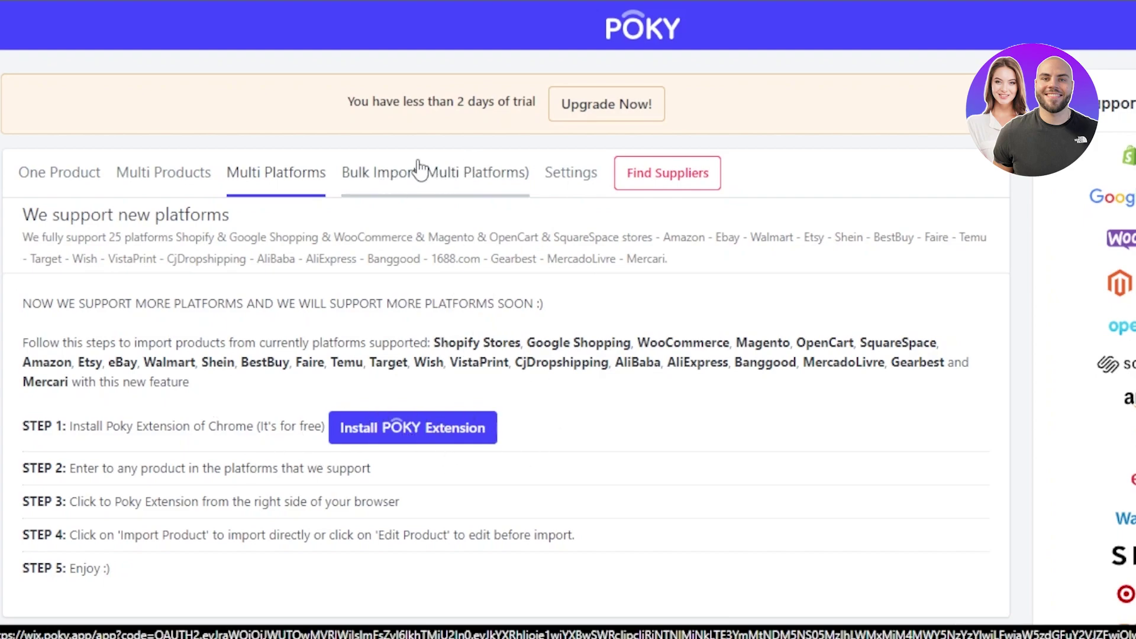
pyautogui.click(53, 169)
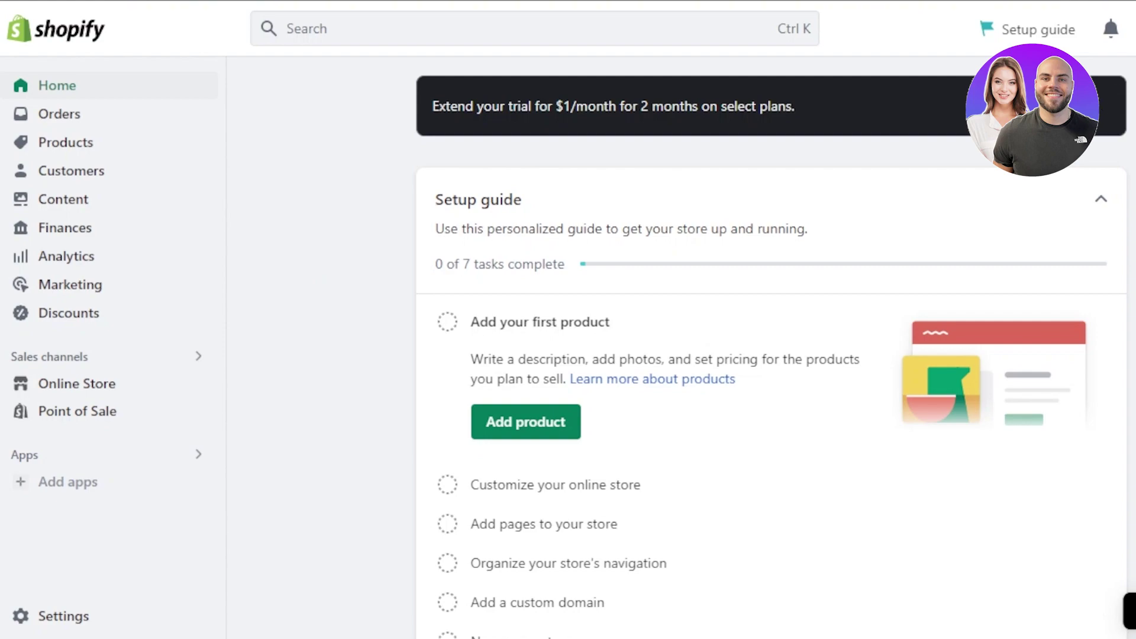
# Step: Dismiss the Shopify trial extension offer and start adding Cart2Cart's Wix Migration App
pyautogui.click(1105, 95)
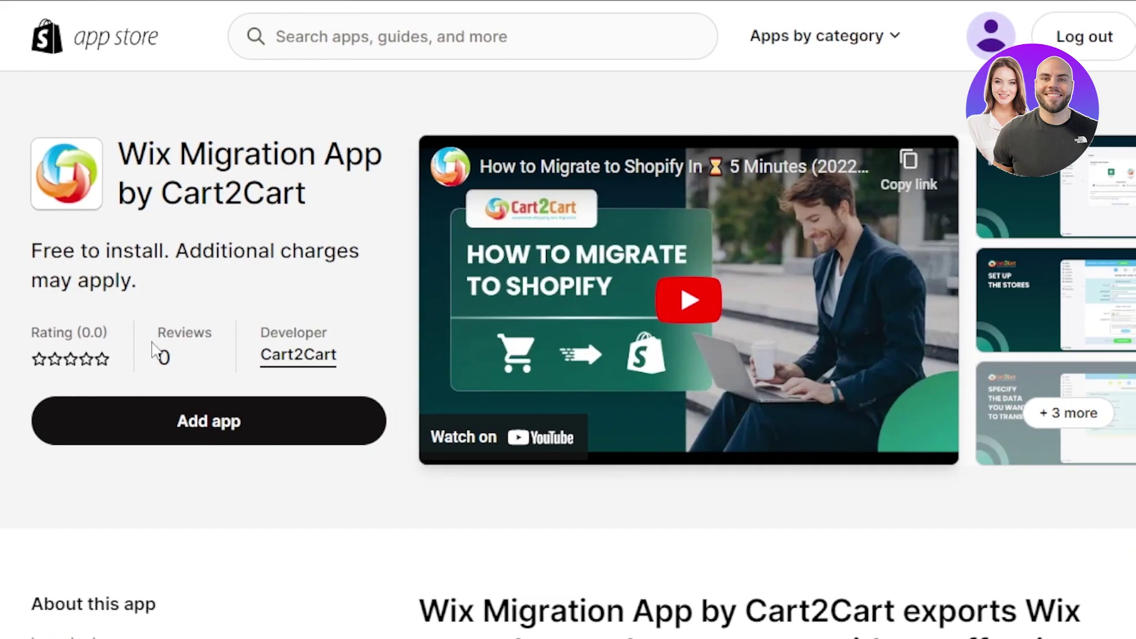
pyautogui.click(168, 412)
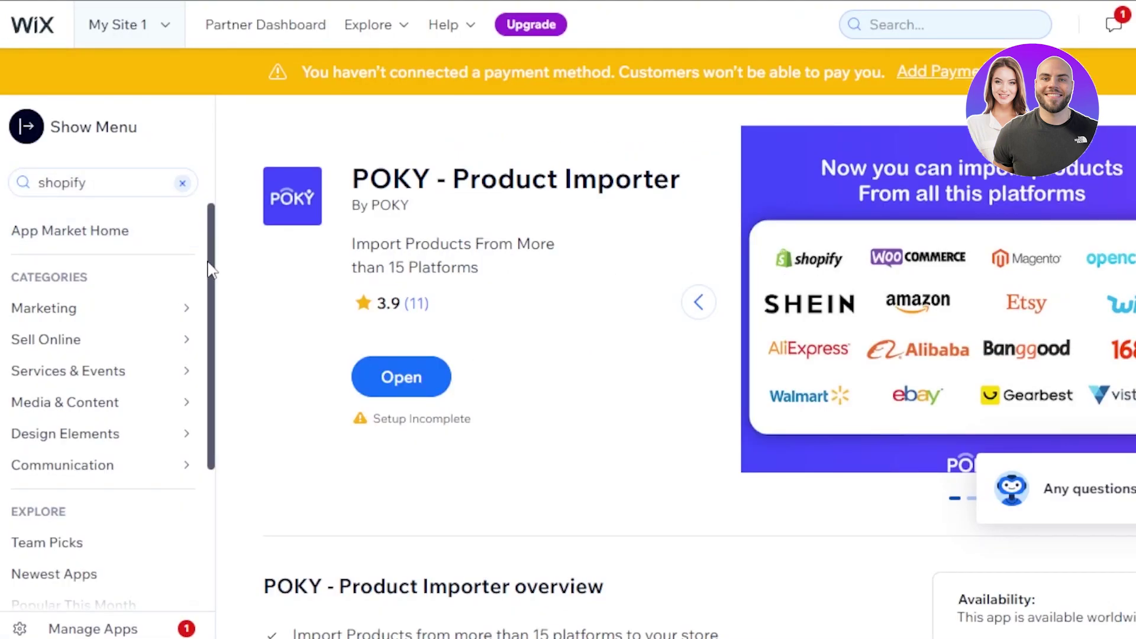
# Step: Return to the 'shopify' App Market results and scroll through the grid of 12 apps
pyautogui.moveTo(210, 269); pyautogui.dragTo(231, 204)
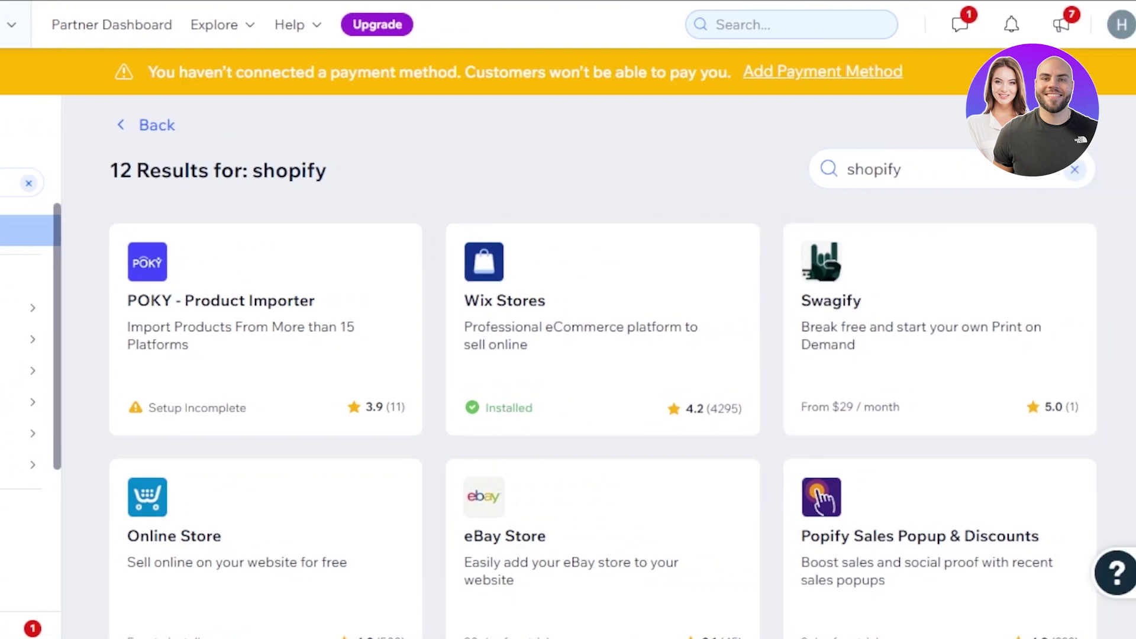
pyautogui.moveTo(802, 327); pyautogui.dragTo(532, 627)
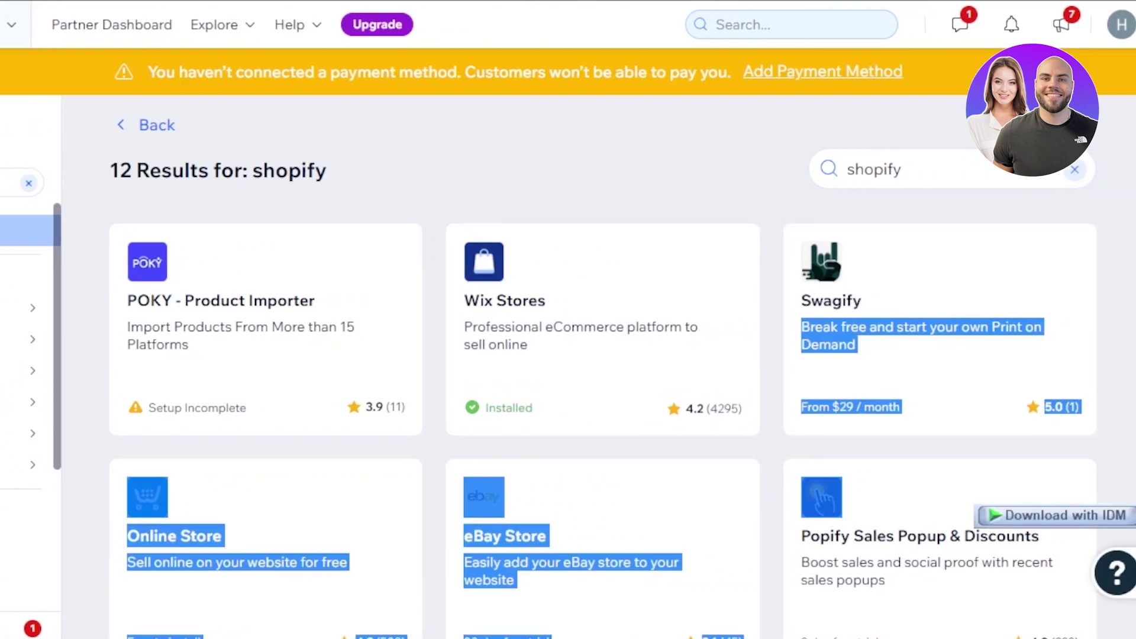
pyautogui.scroll(-4, 533, 627)
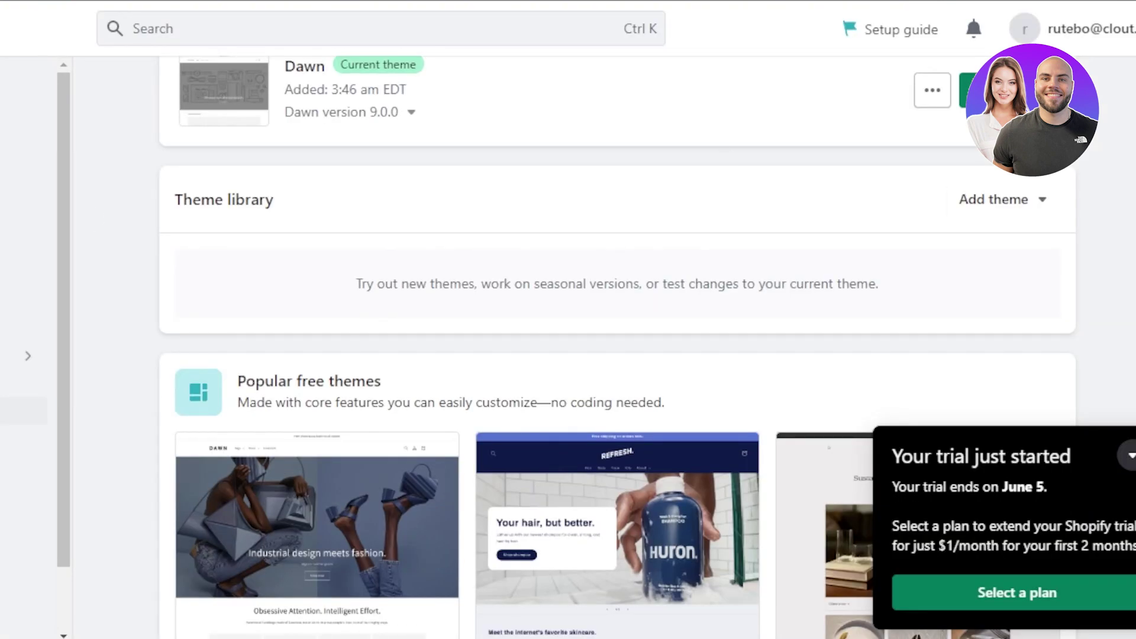
pyautogui.scroll(9, 618, 349)
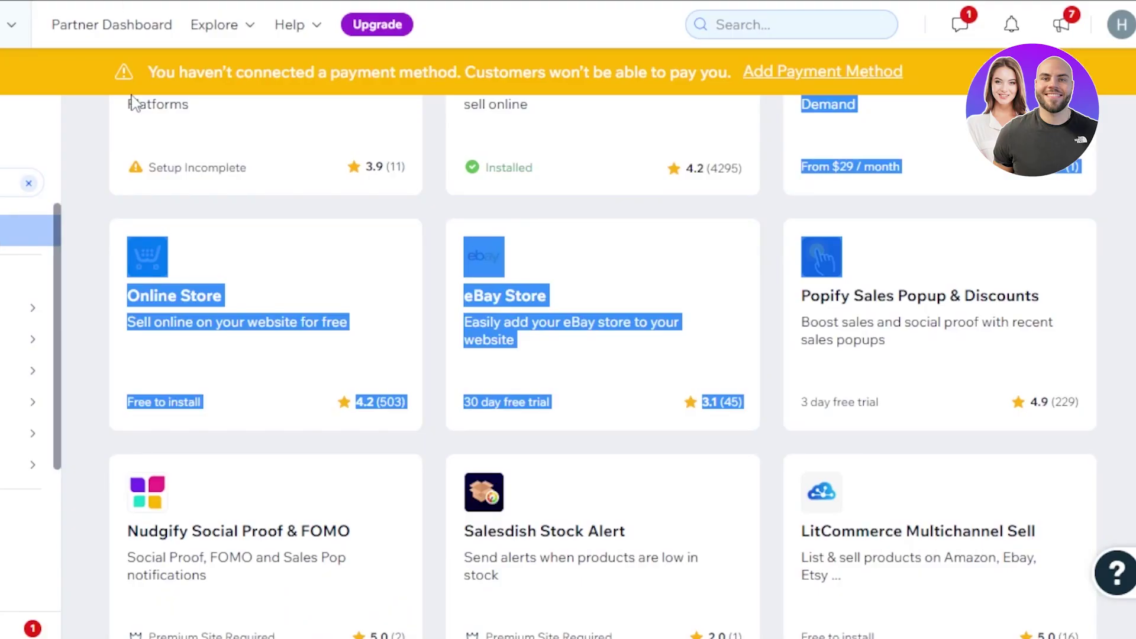
pyautogui.click(11, 24)
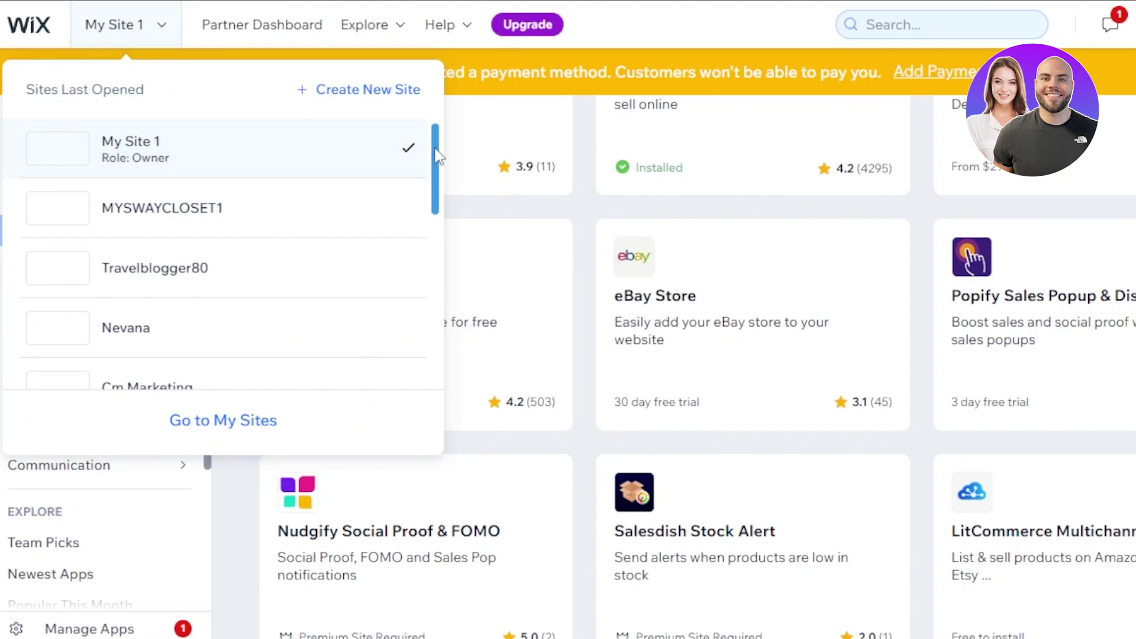
pyautogui.moveTo(435, 140); pyautogui.dragTo(437, 200)
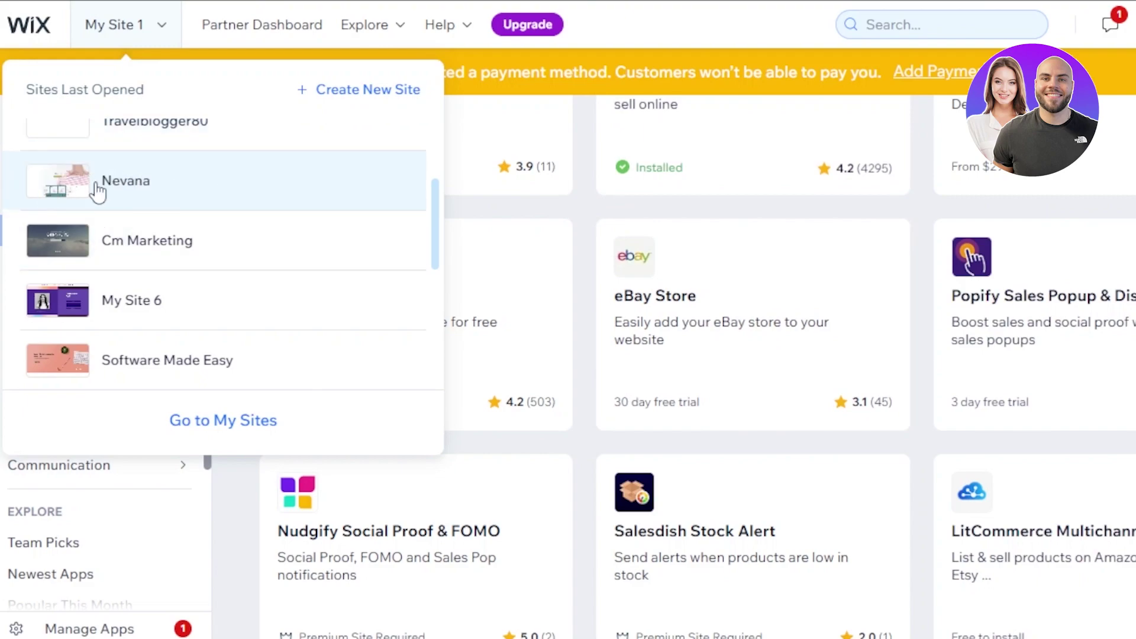
pyautogui.moveTo(435, 195); pyautogui.dragTo(436, 107)
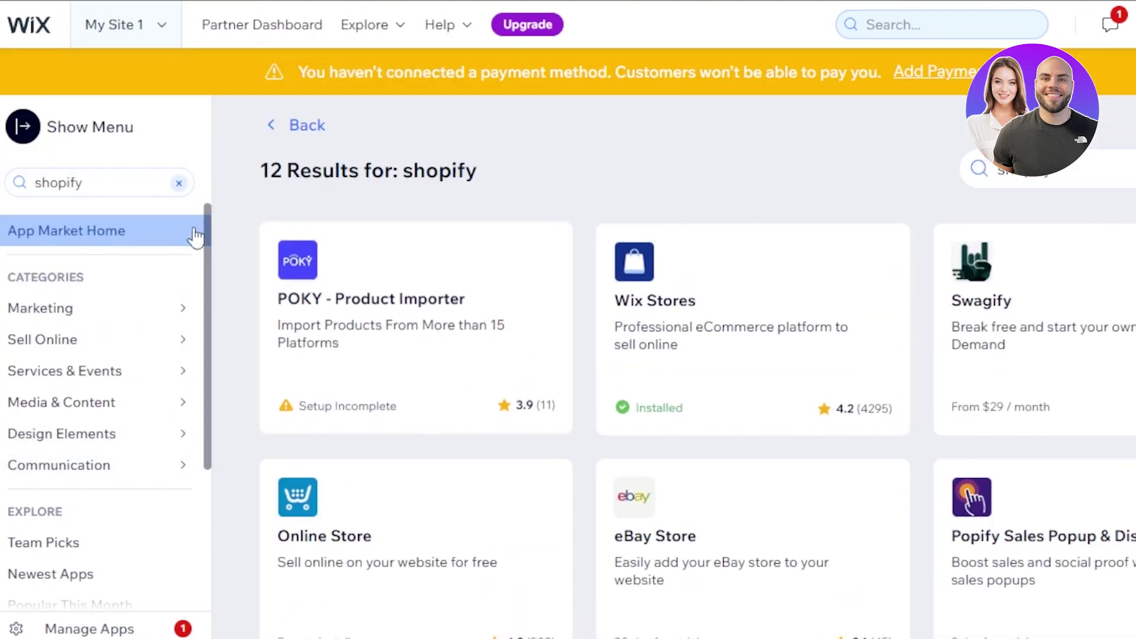
# Step: Open the POKY - Product Importer card from the 'shopify' search results
pyautogui.moveTo(211, 230); pyautogui.dragTo(213, 264)
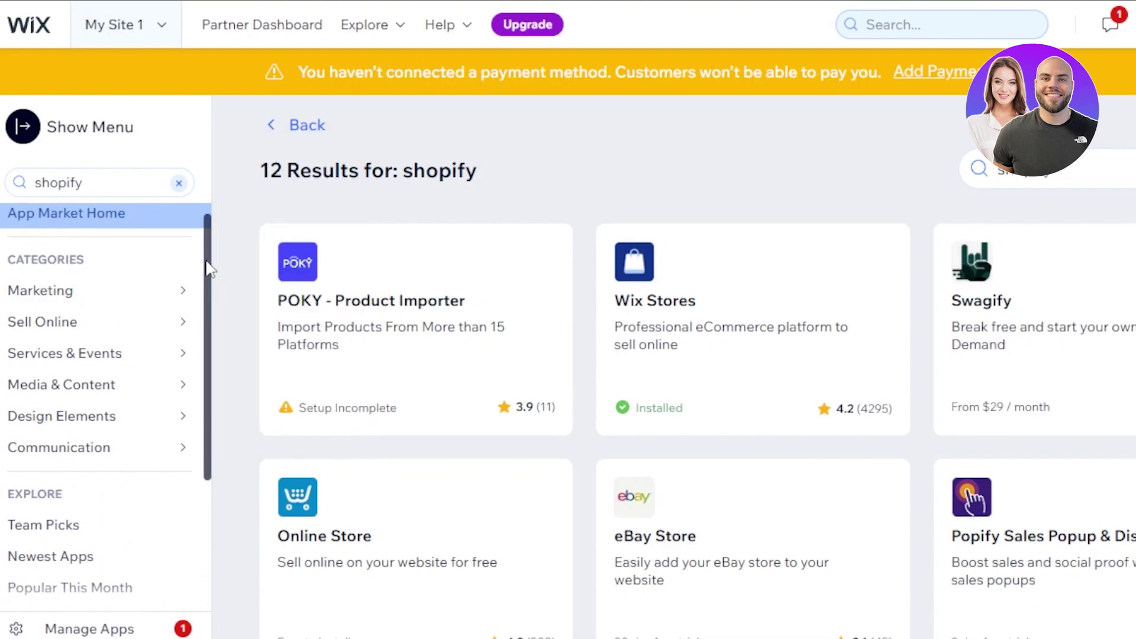
pyautogui.moveTo(208, 266); pyautogui.dragTo(211, 287)
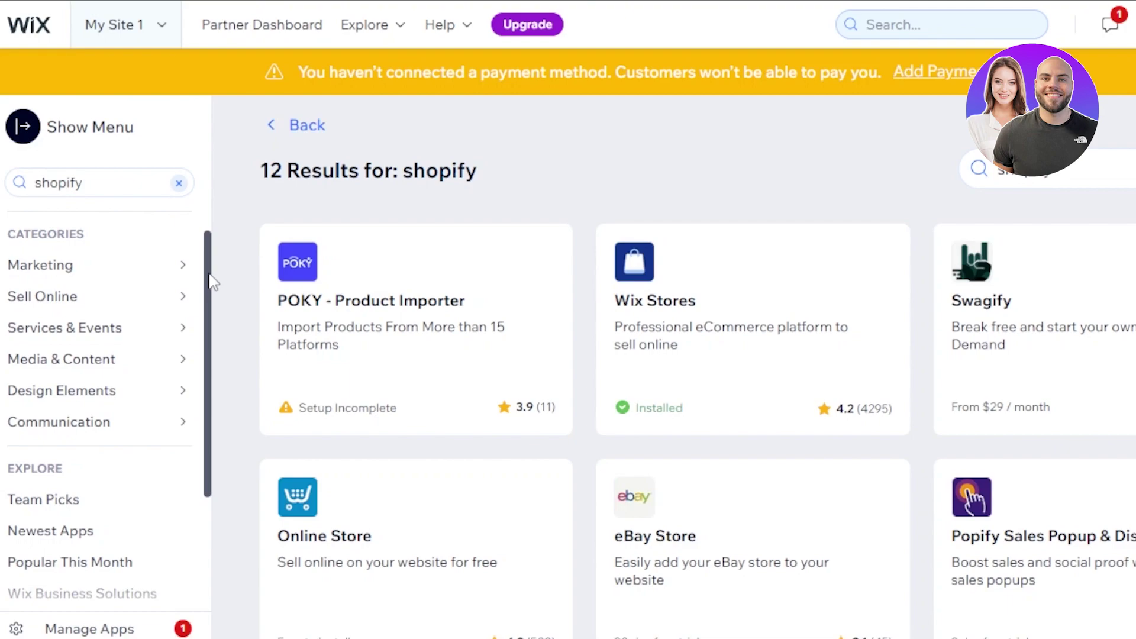
pyautogui.moveTo(213, 278); pyautogui.dragTo(218, 188)
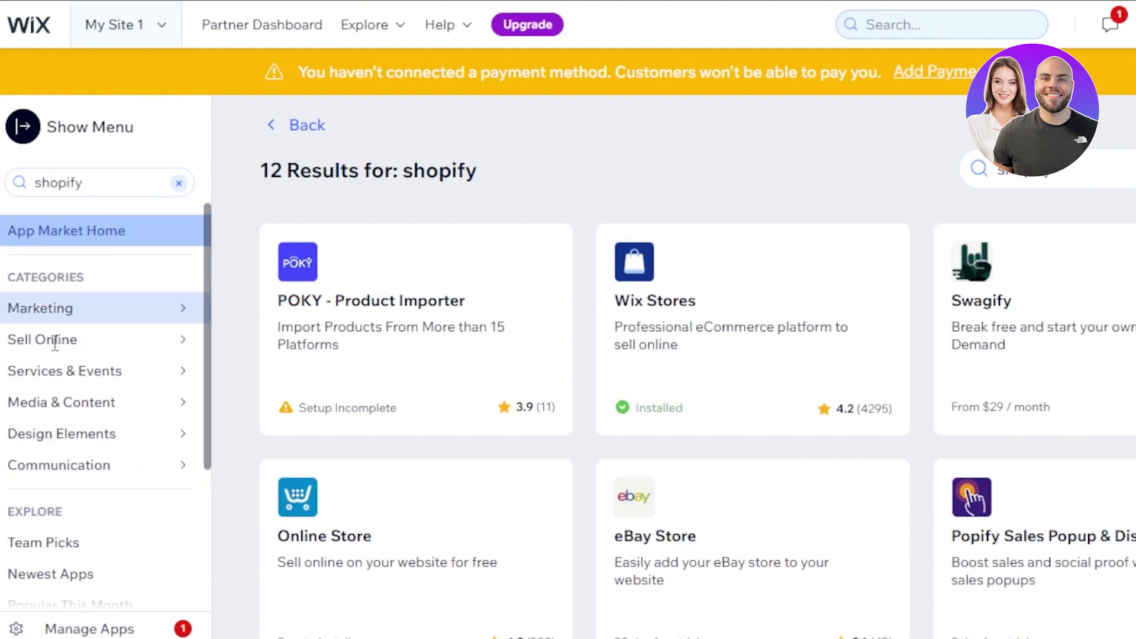
pyautogui.moveTo(114, 381)
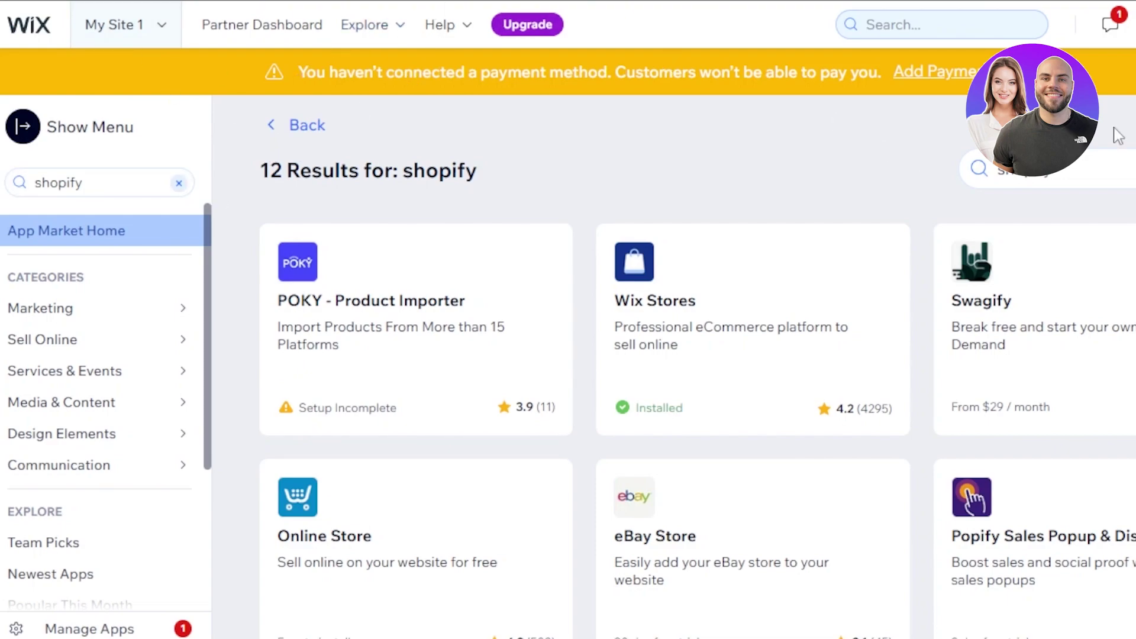
pyautogui.scroll(-1, 653, 110)
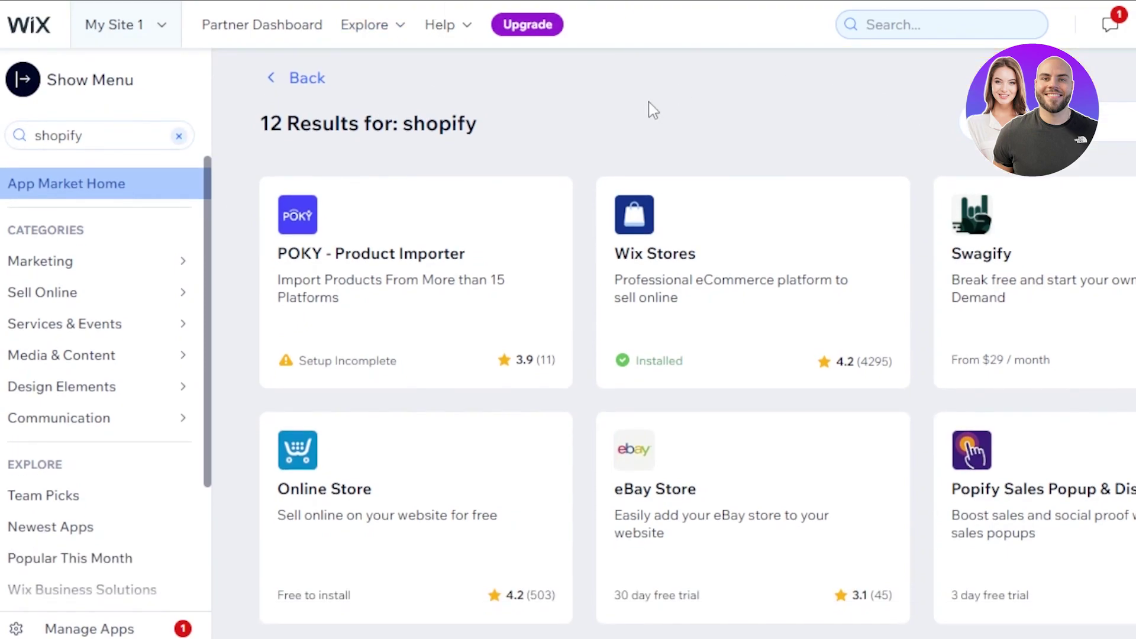
pyautogui.click(325, 252)
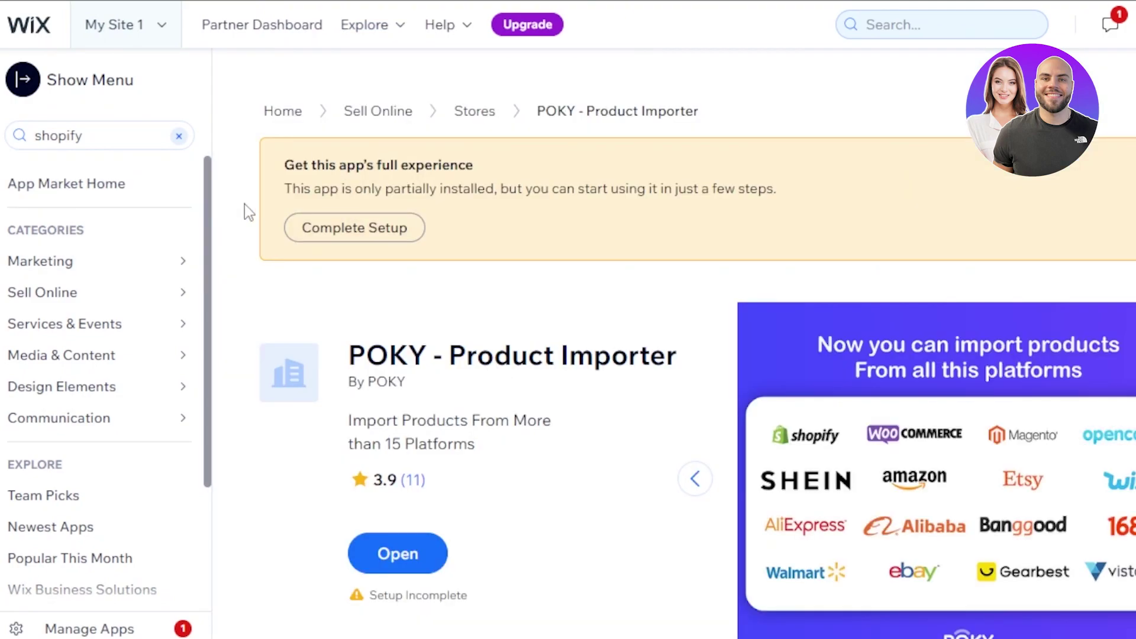
pyautogui.moveTo(211, 167); pyautogui.dragTo(219, 339)
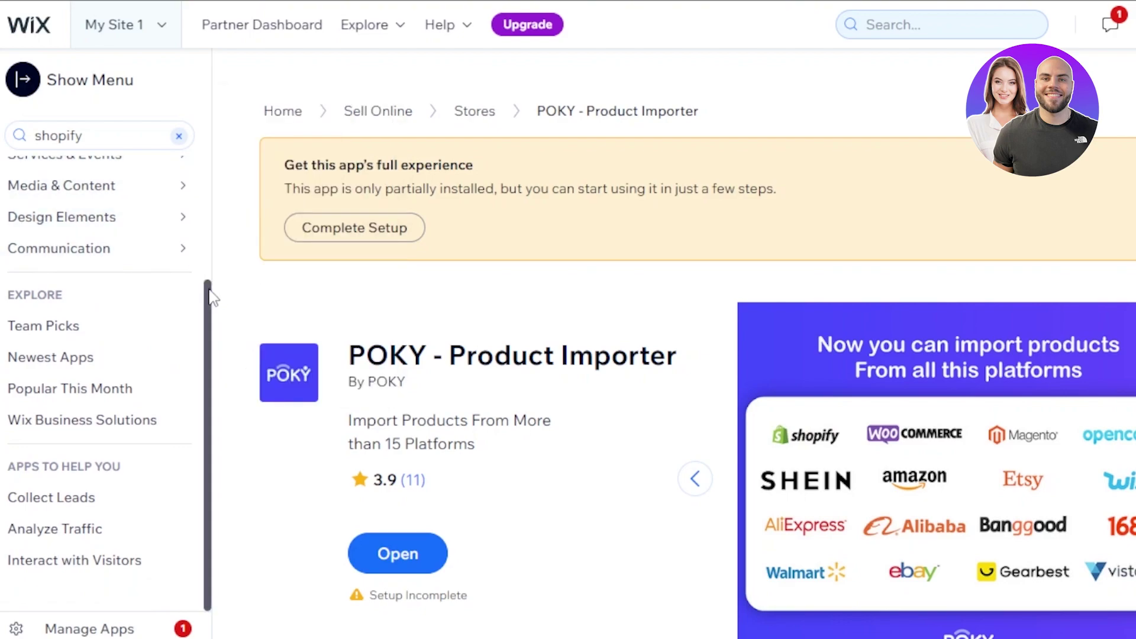
pyautogui.moveTo(214, 306); pyautogui.dragTo(203, 160)
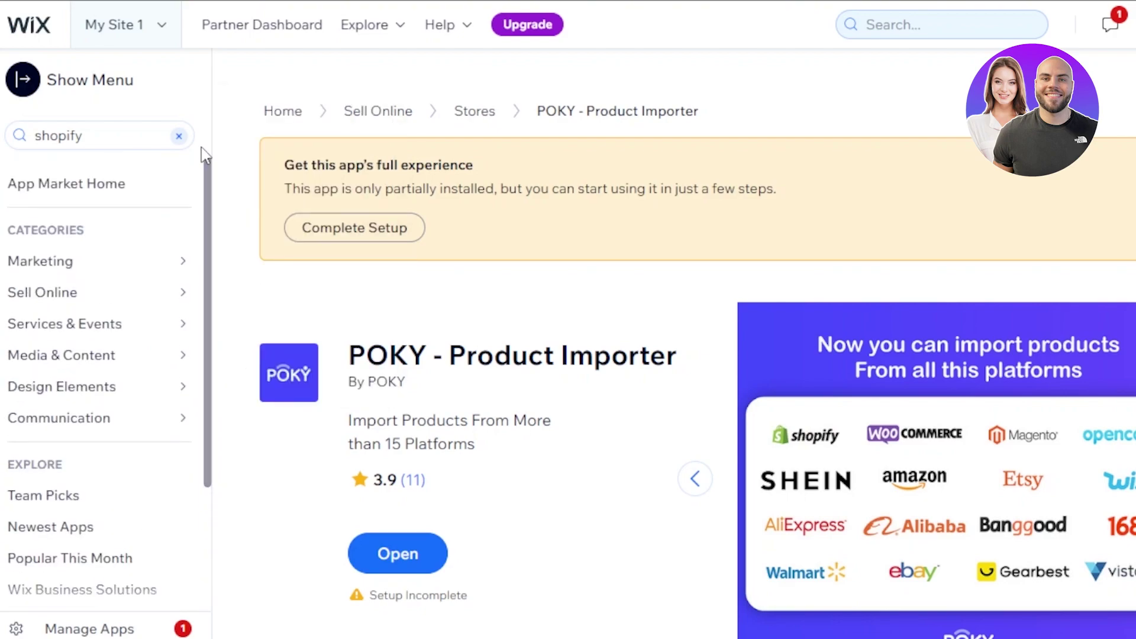